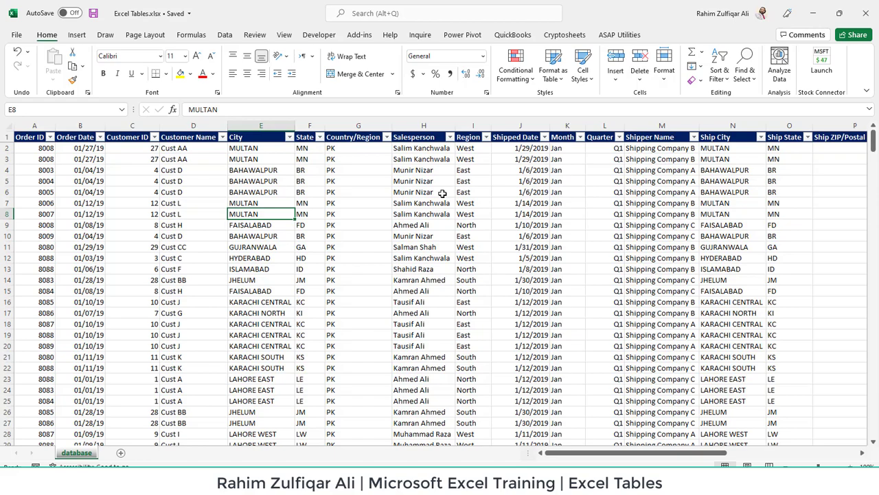
Review the header row of the order data from Order ID across to Shipping Fee
key("ctrl+Up")
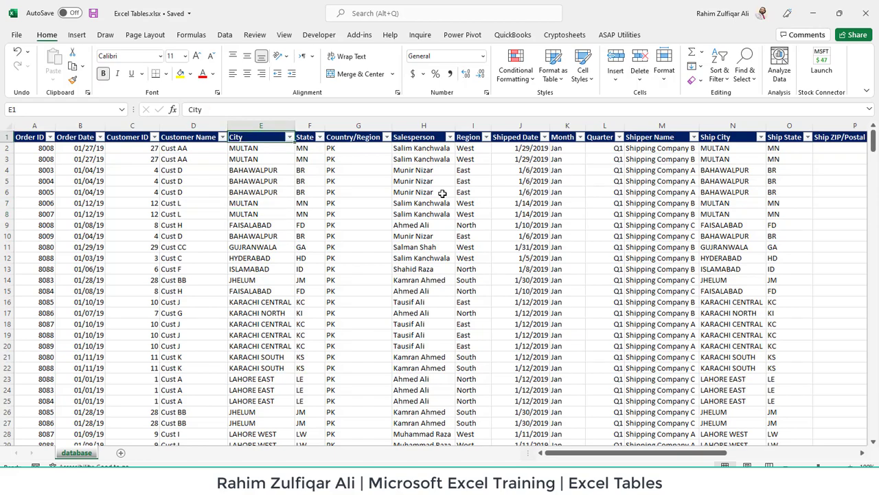
key("ctrl+Right")
key("ctrl+Left")
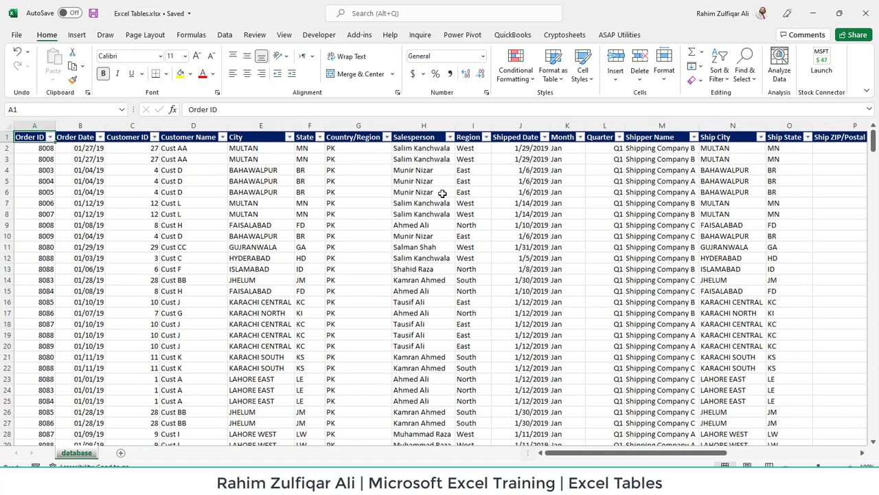
key("Right")
key("Right")
key("Right")
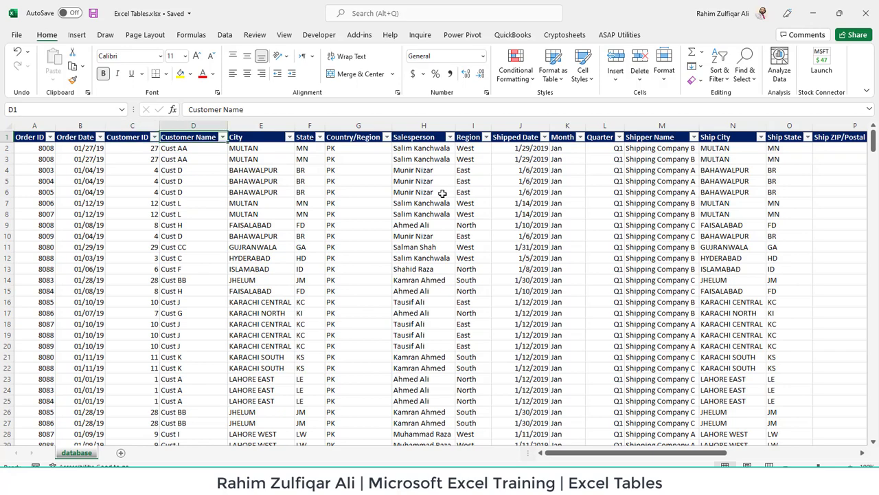
key("Right")
key("Right")
key("Right")
key("Right")
key("Right")
key("Right")
key("Right")
key("Right")
key("Right")
key("Right")
key("Right")
key("Right")
key("Right")
key("Right")
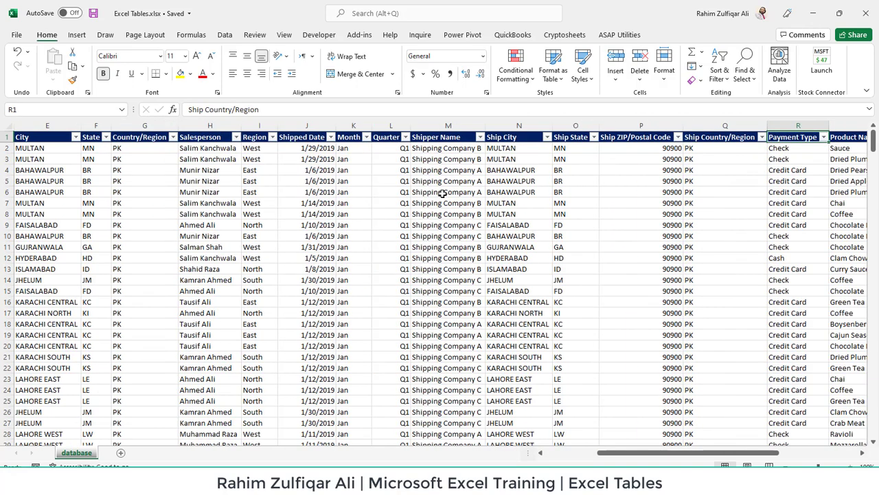
key("Right")
key("Right")
key("Right")
key("Right")
key("Right")
key("Right")
key("Right")
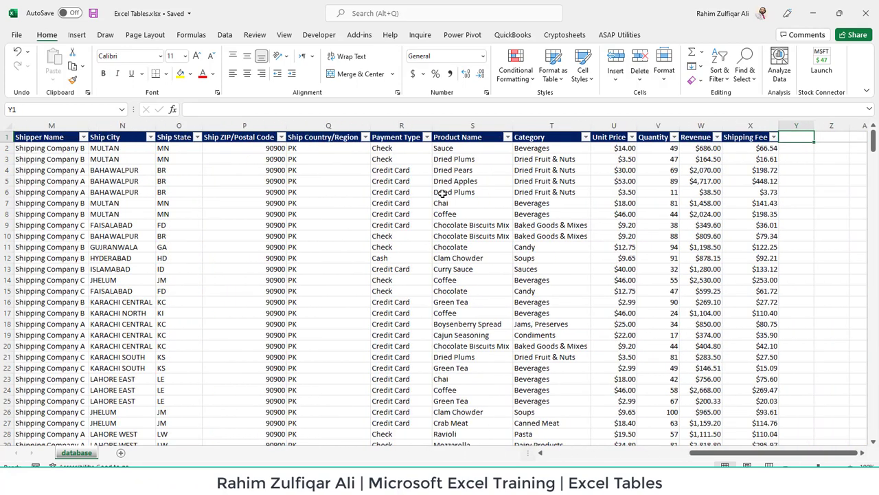
Examine the payment, product, category, unit price, quantity and revenue columns of the order data
key("Left")
key("Left")
key("Left")
key("Left")
key("Left")
key("Left")
key("Left")
key("Left")
key("Right")
key("Right")
key("Right")
key("Down")
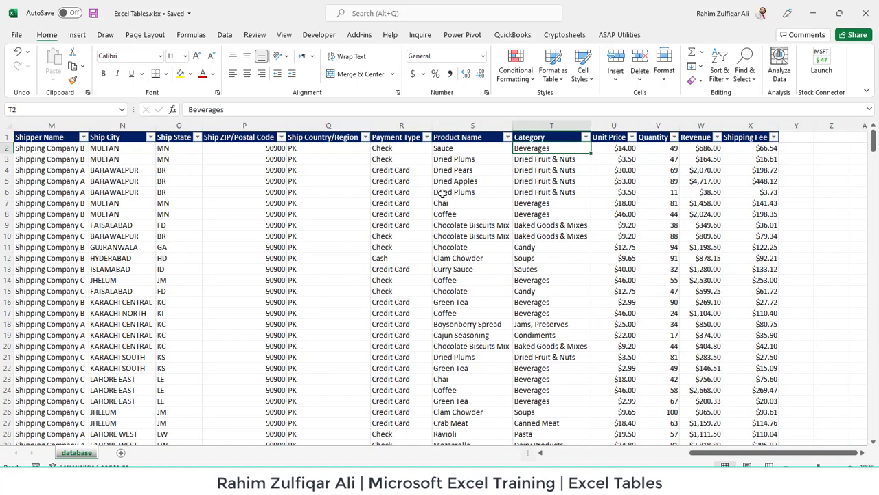
key("Left")
key("Up")
key("Down")
key("Down")
key("Down")
key("Left")
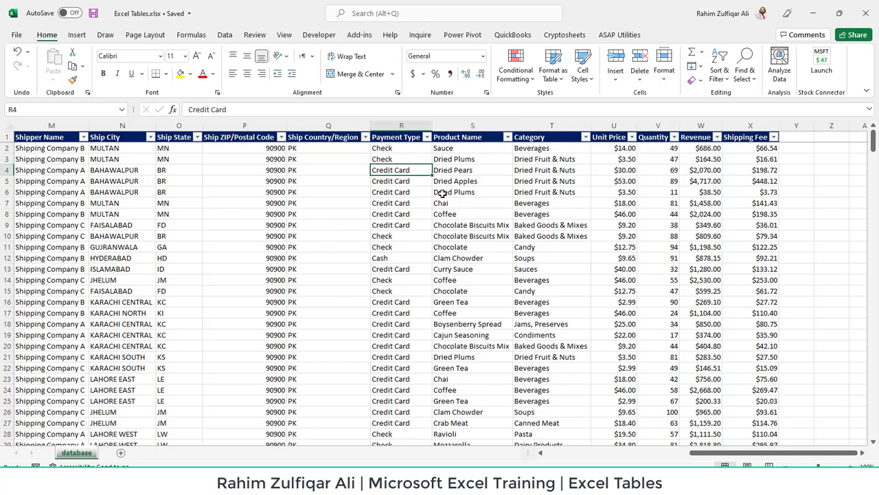
key("Up")
key("Up")
key("Up")
key("Right")
key("Right")
key("Right")
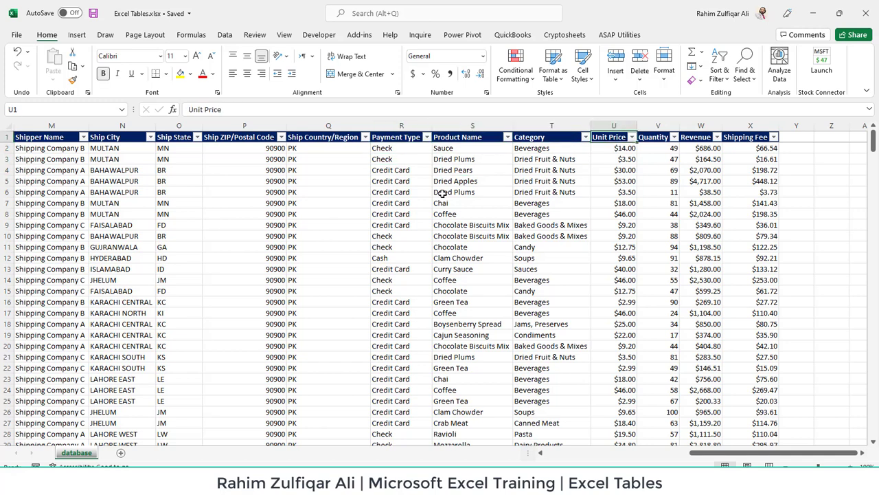
key("Right")
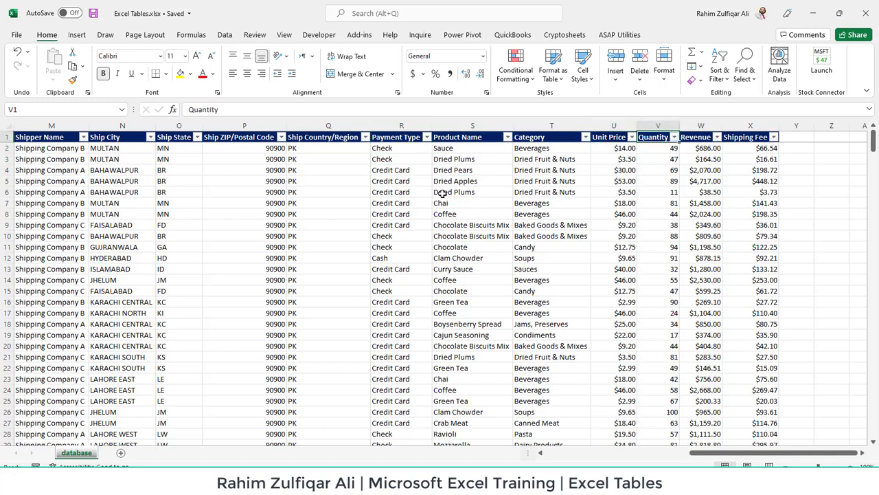
key("Right")
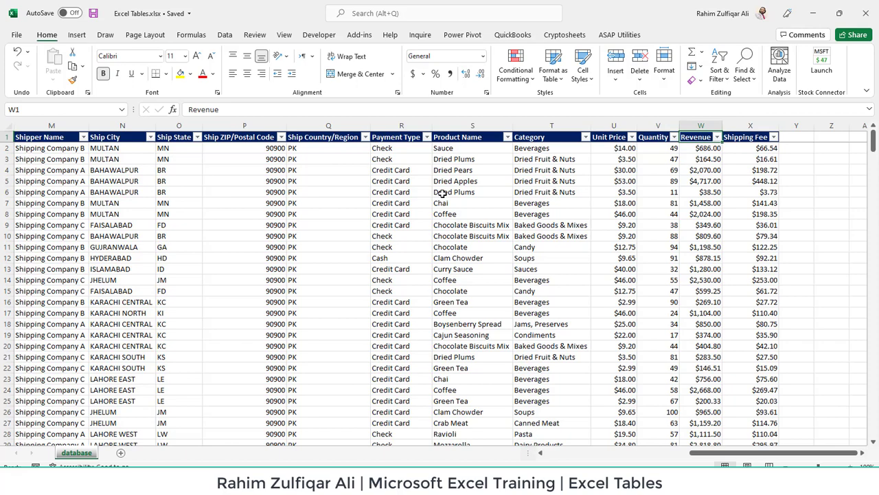
Return to the Order ID header in A1 and turn off the filter on the header row
key("Left")
key("Left")
key("Left")
key("Left")
key("Left")
key("Left")
key("Left")
key("Left")
key("Left")
key("Left")
key("Left")
key("Left")
key("Left")
key("Left")
key("Left")
key("Left")
key("Left")
key("Left")
key("Left")
key("Left")
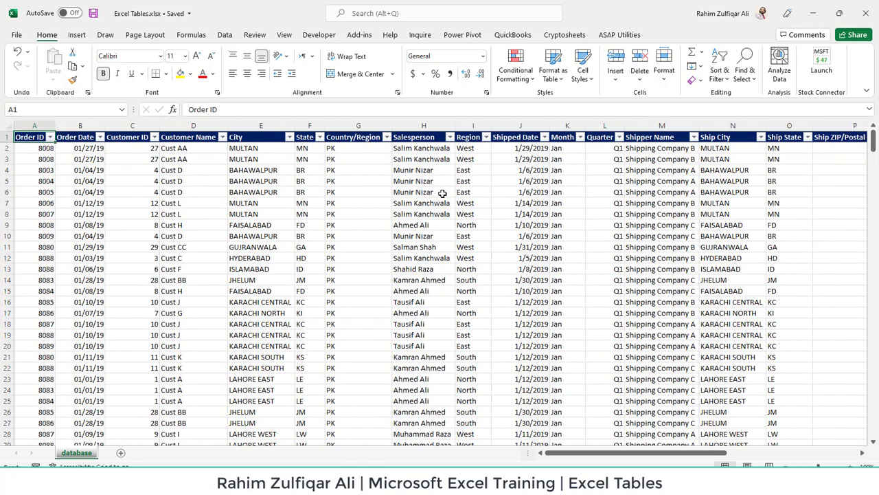
key("ctrl+shift+l")
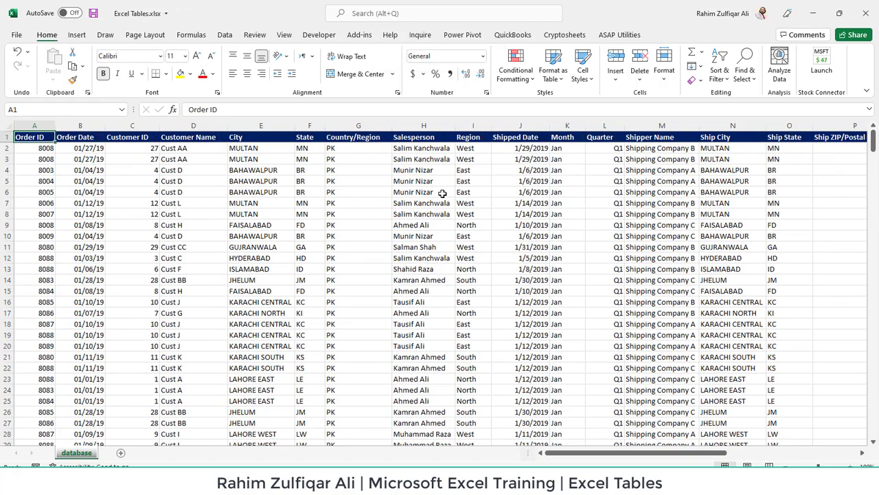
Convert the whole data range A1:X370 into an Excel table that has headers
key("ctrl+shift+Right")
key("ctrl+shift+Down")
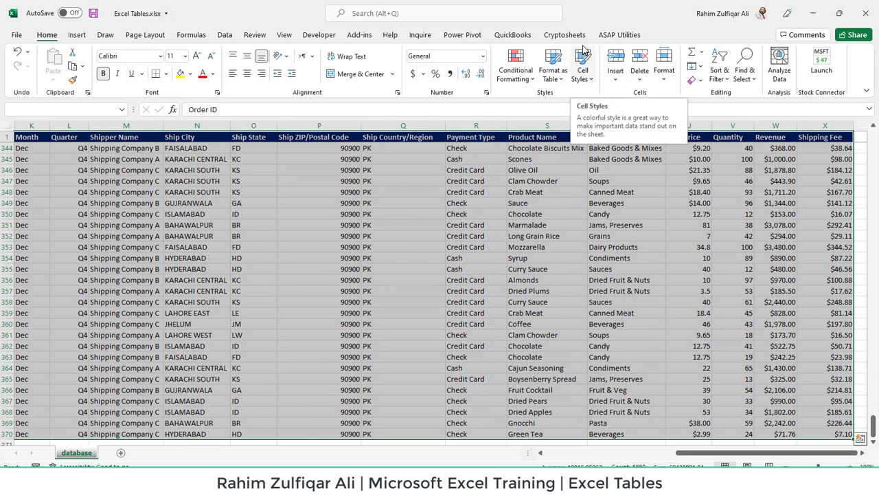
left_click(75, 35)
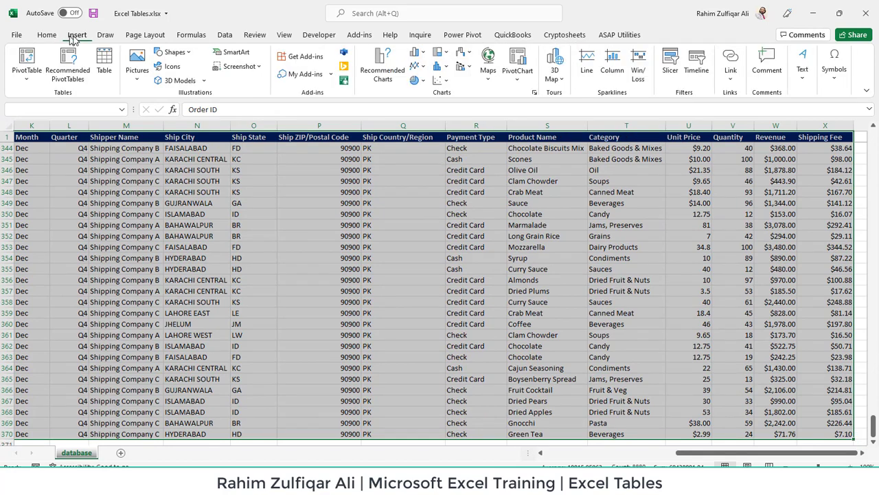
left_click(104, 71)
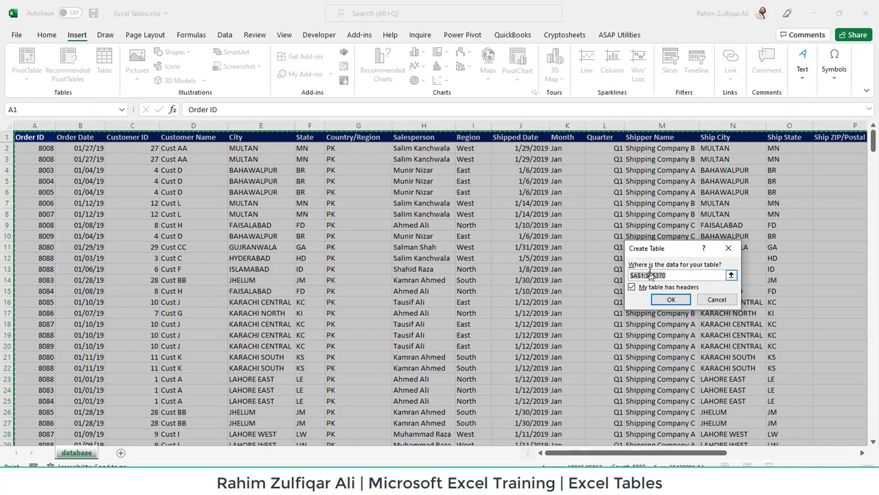
left_click_drag(663, 250, 498, 199)
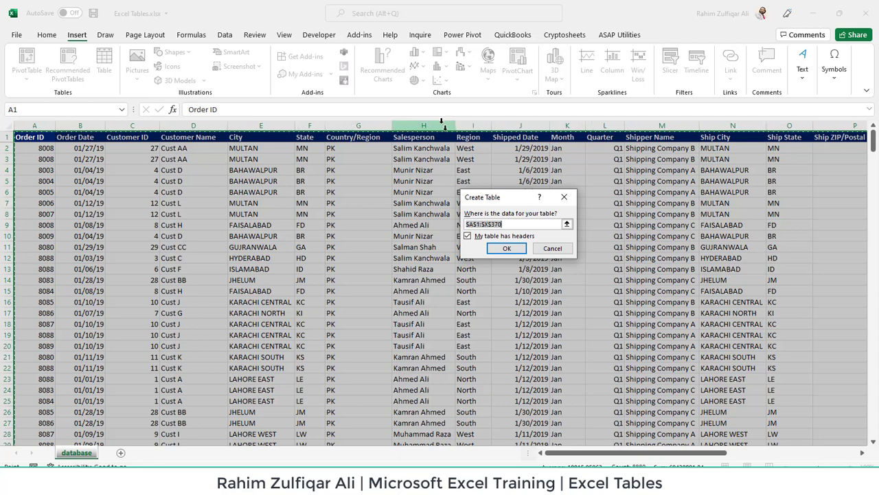
left_click(499, 249)
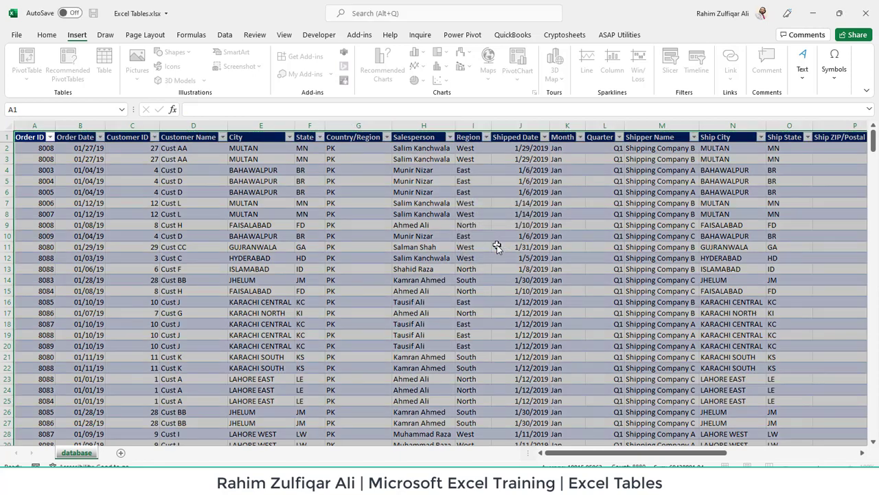
left_click(496, 214)
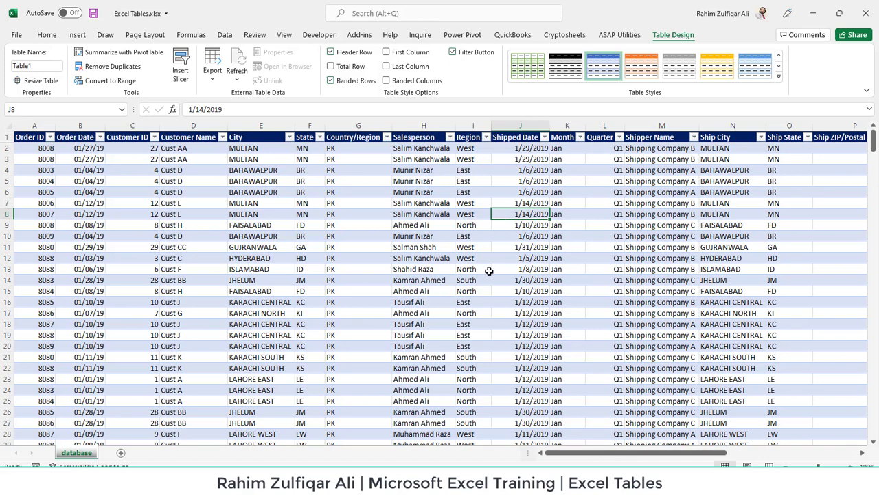
Inspect the banded table formatting down to the table's last rows
left_click(450, 259)
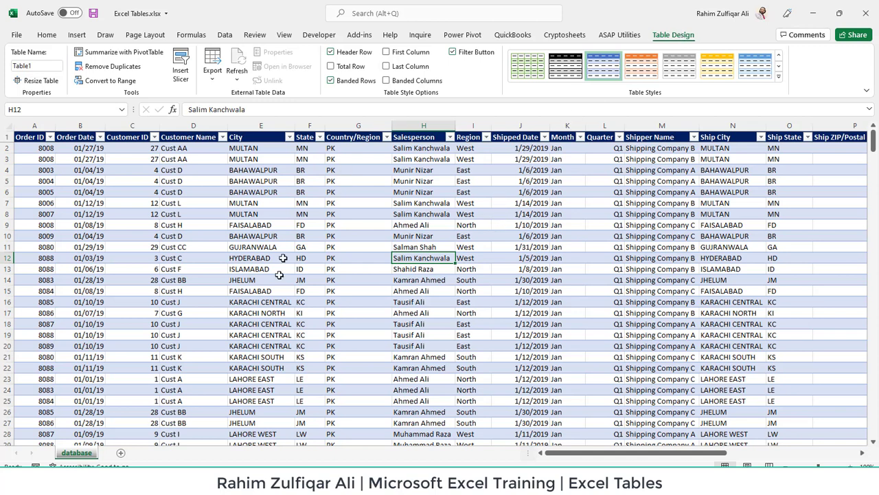
left_click(367, 214)
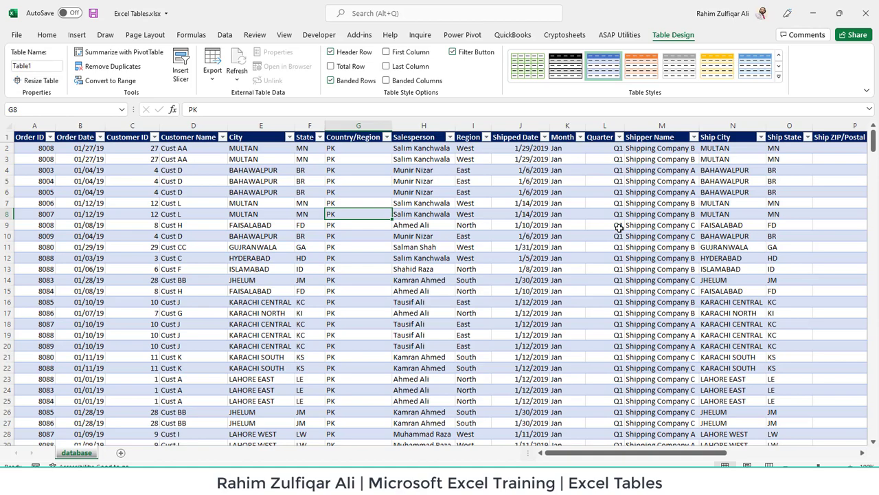
key("ctrl+Down")
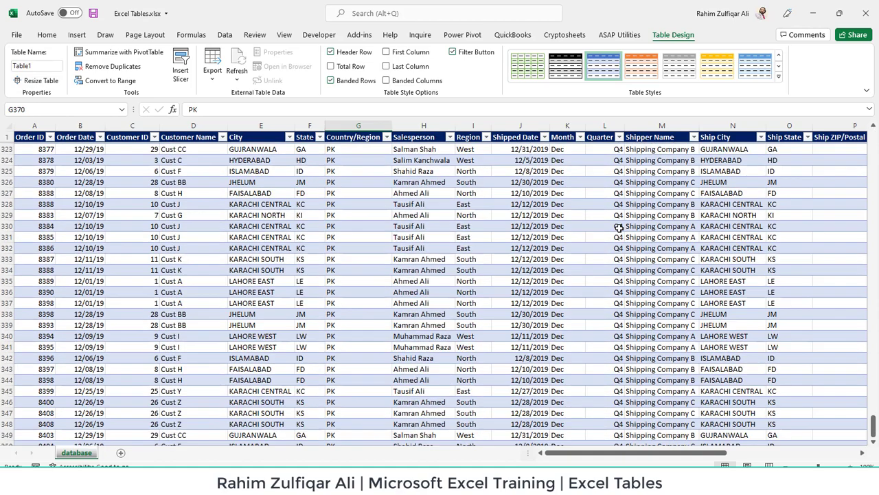
key("Up")
key("Up")
key("Up")
key("Up")
key("Up")
key("Up")
key("Up")
key("Up")
key("Up")
key("Up")
key("Up")
key("Up")
key("Up")
key("Up")
key("Up")
key("Up")
key("Up")
key("Up")
key("Up")
key("Up")
key("Up")
key("Up")
key("Up")
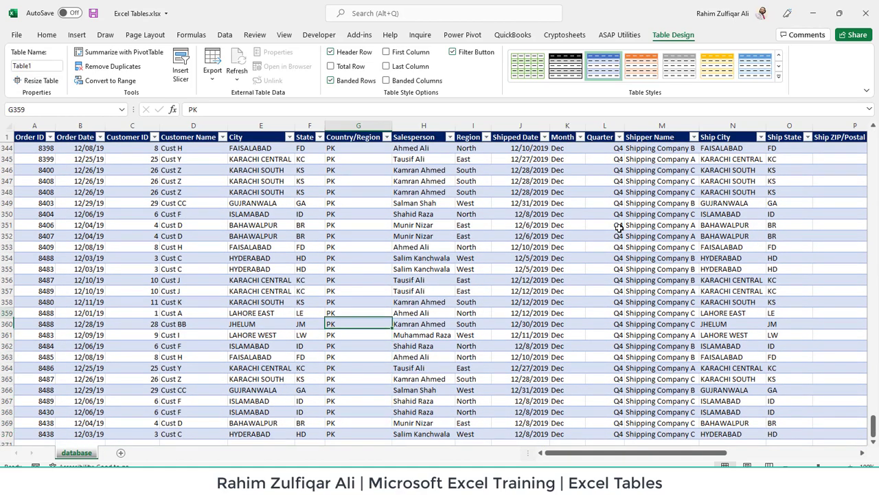
key("Home")
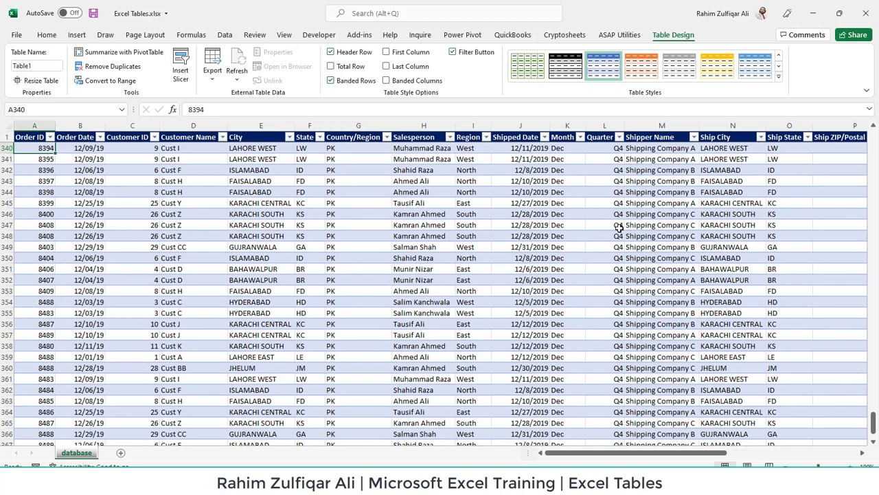
Inspect the table's remaining columns past Shipping Fee and return to the Order ID header in A1
key("Up")
key("Up")
key("Right")
key("Right")
key("Right")
key("Right")
key("Right")
key("Right")
key("Right")
key("Right")
key("Right")
key("Right")
key("Right")
key("Right")
key("Right")
key("Right")
key("Right")
key("Right")
key("Right")
key("Right")
key("Right")
key("Right")
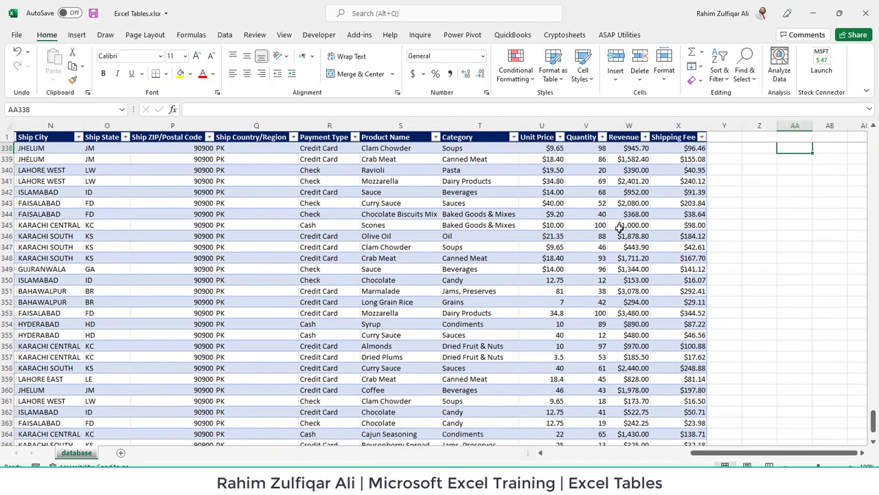
key("Left")
key("Left")
key("Left")
key("Up")
key("ctrl+Up")
key("Down")
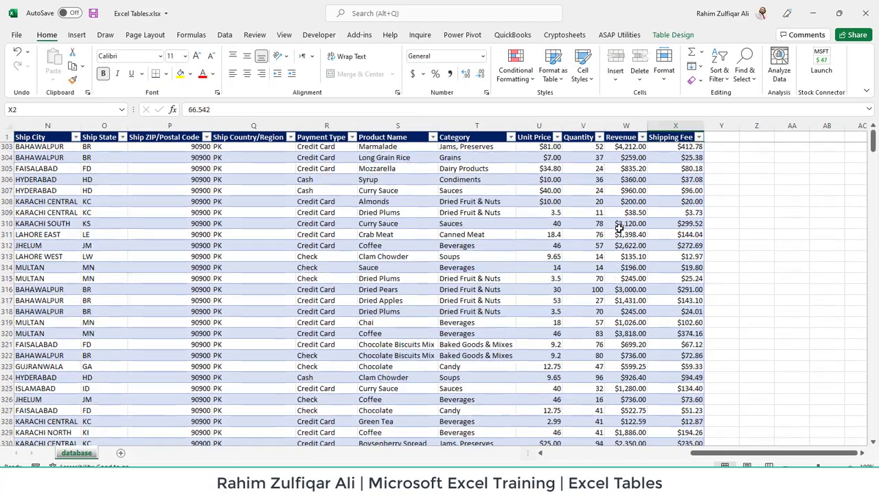
key("Up")
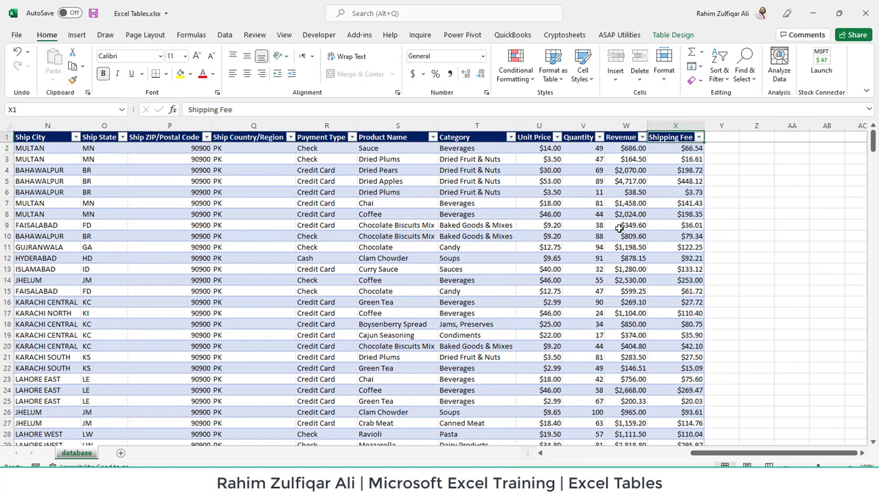
key("ctrl+Left")
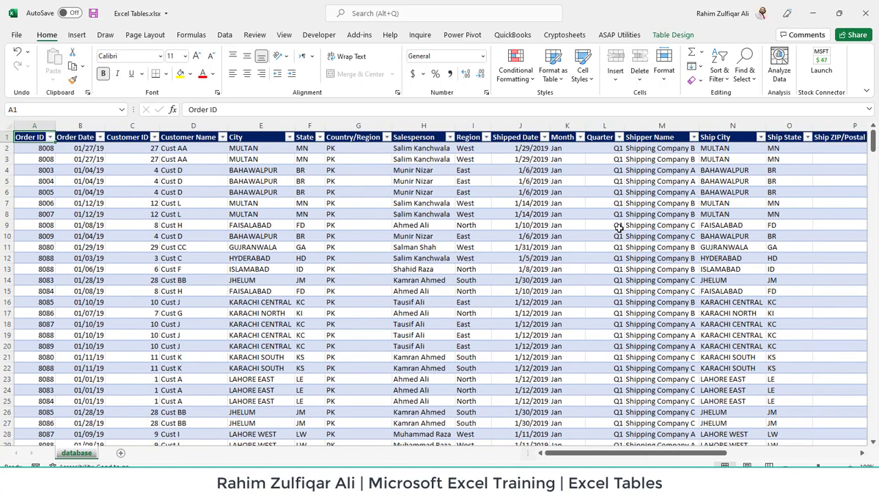
Check the table's data range in the Resize Table dialog and leave it without changes
left_click(664, 35)
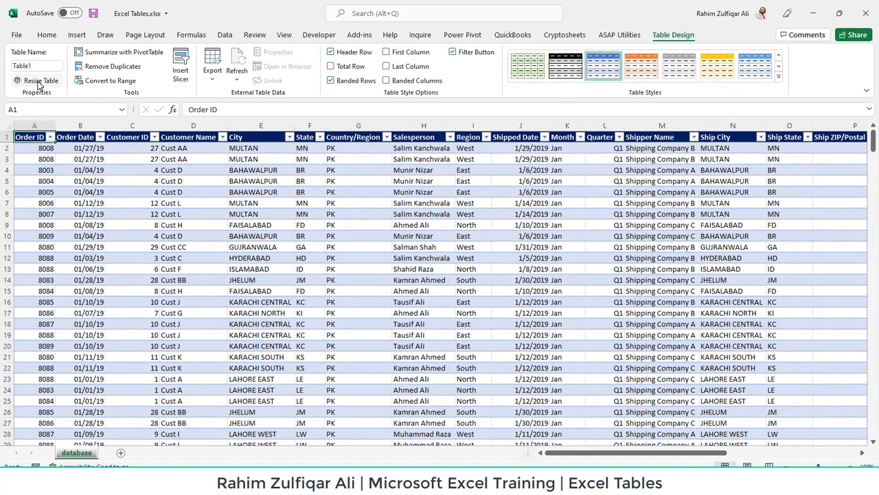
left_click(39, 82)
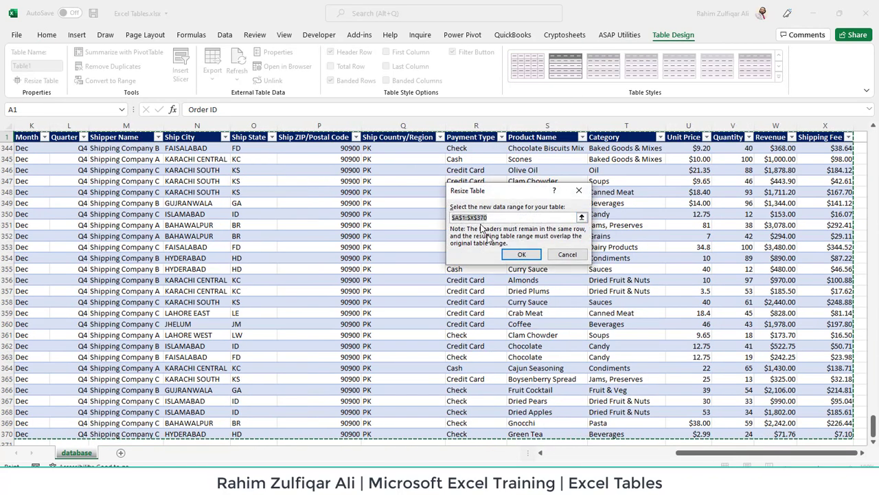
left_click(555, 252)
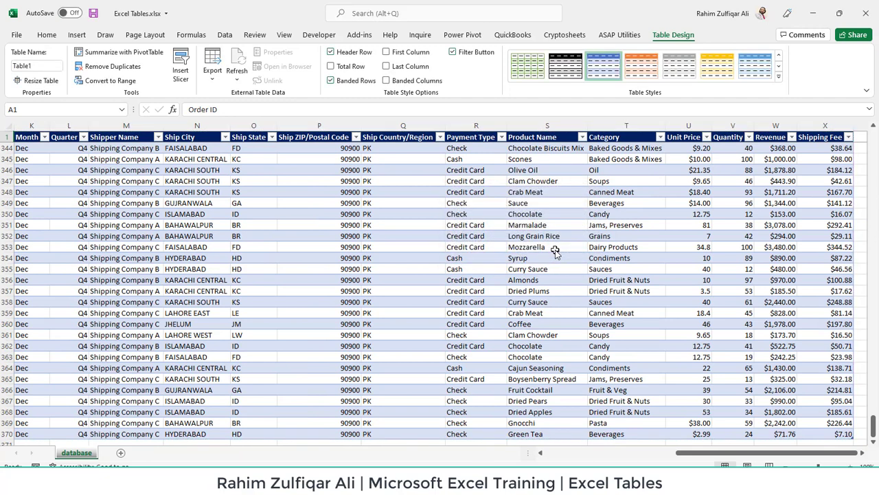
Bring up the Convert to Range prompt for the table and dismiss it without converting
left_click(247, 226)
left_click(465, 225)
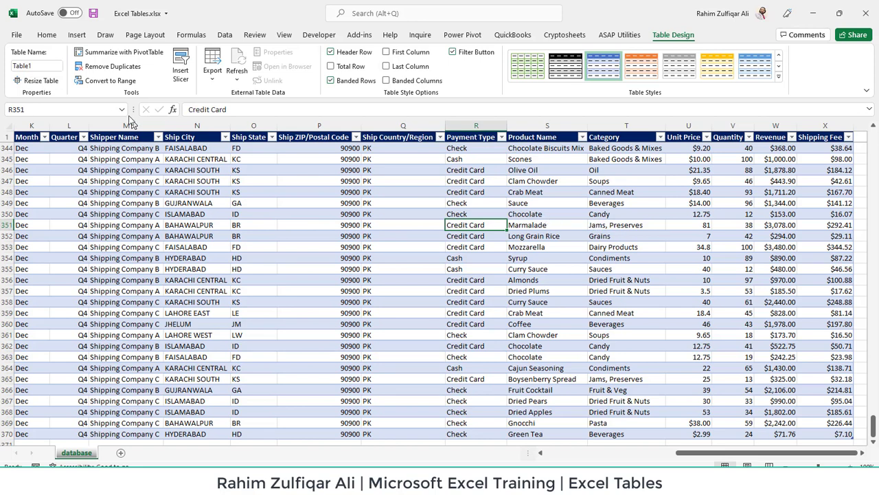
left_click(95, 83)
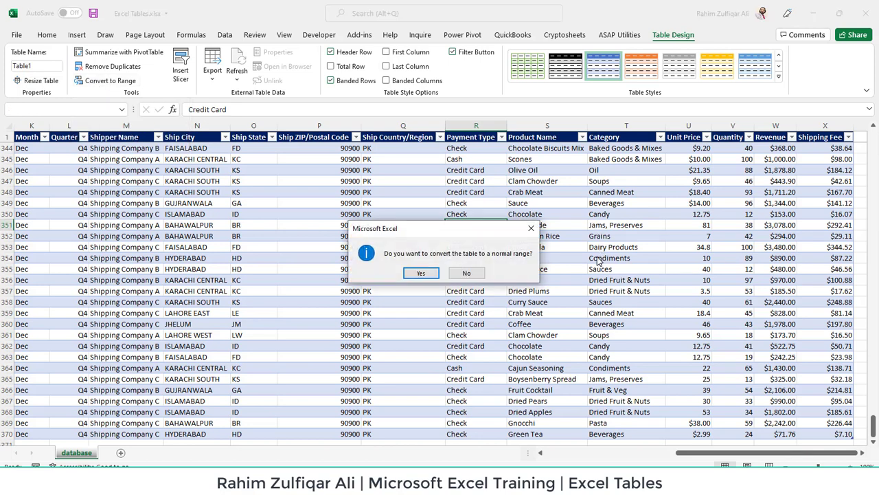
left_click(527, 230)
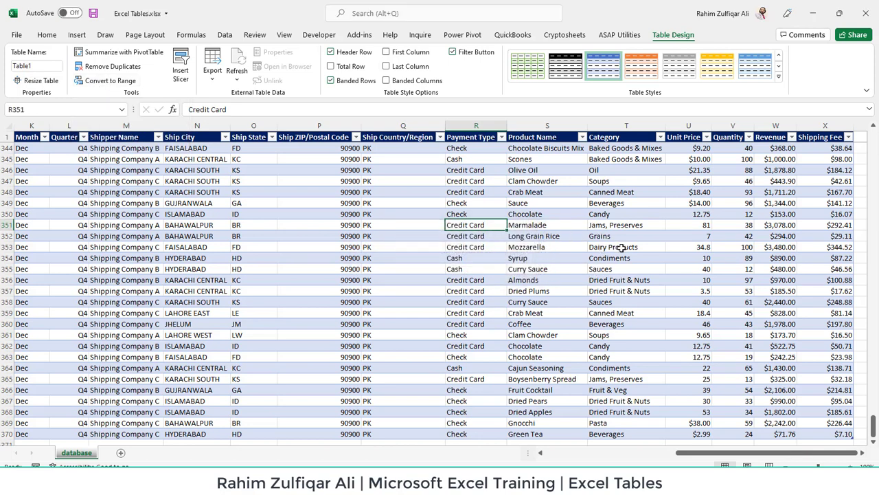
Start a formula in AB3 referencing the table's Shipping Fee value in row 3, examine the structured reference, and cancel the entry
left_click(638, 249)
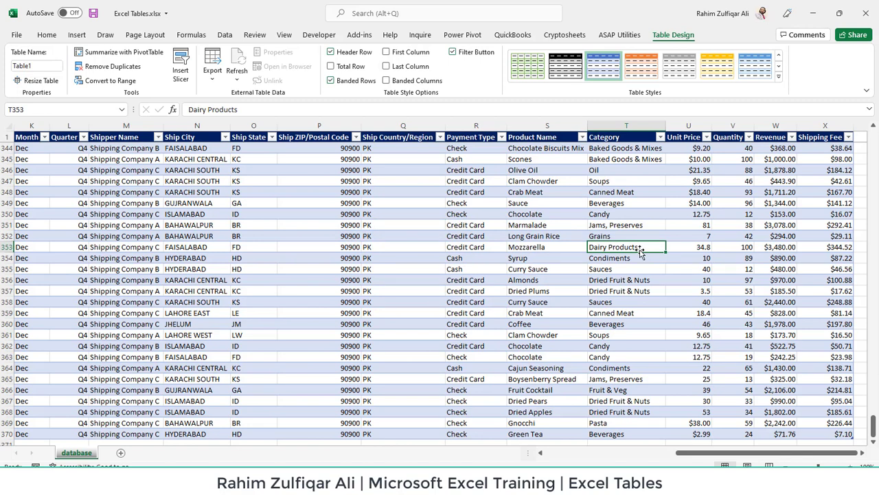
key("Up")
key("ctrl+Up")
key("ctrl+Right")
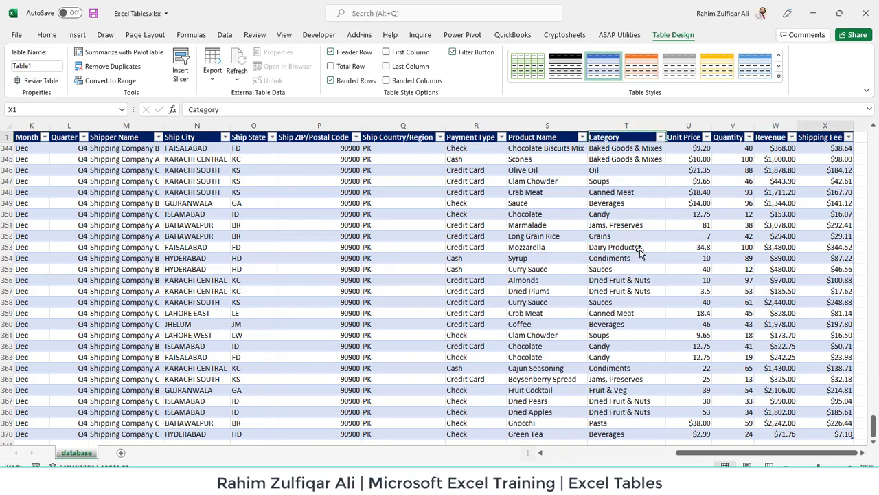
key("Right")
key("Right")
key("Right")
key("Right")
key("Right")
key("Left")
key("Down")
key("Down")
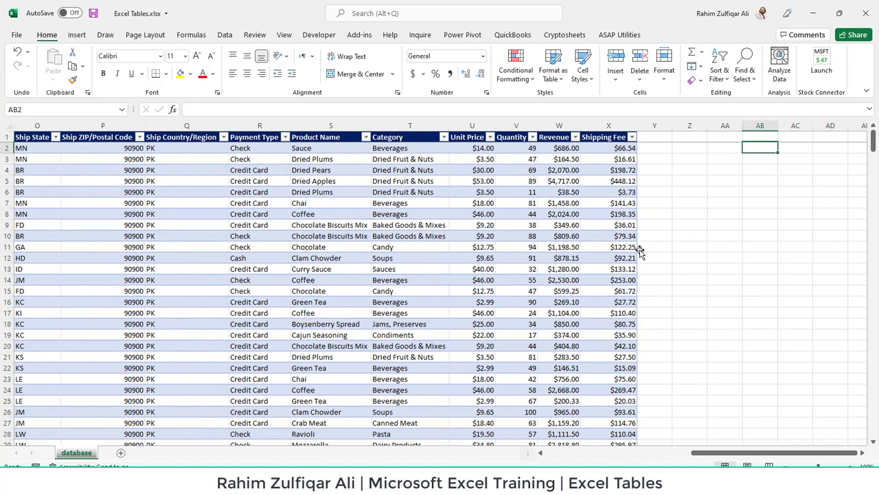
type("=")
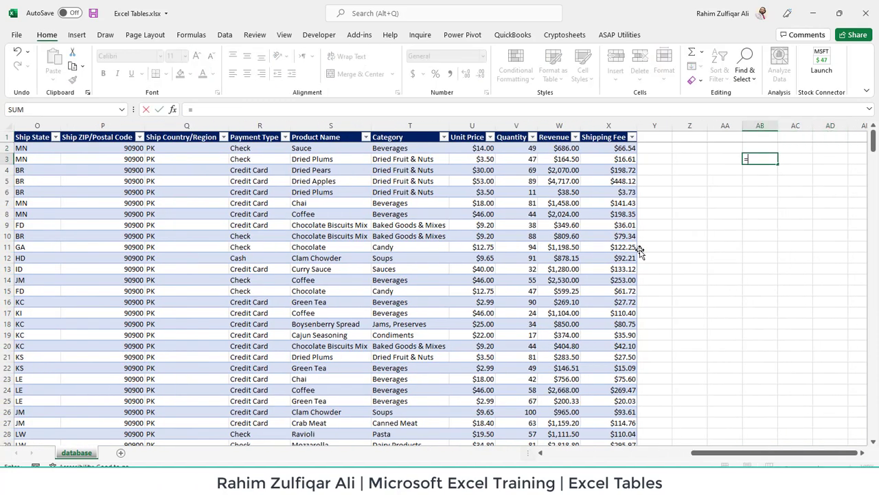
key("Left")
key("Left")
key("Left")
key("Left")
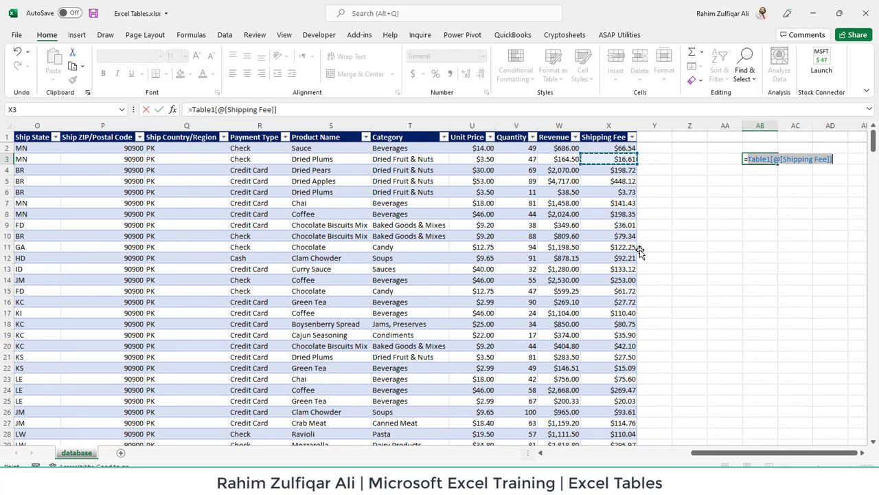
key("Up")
key("Left")
key("Down")
key("Right")
left_click(764, 159)
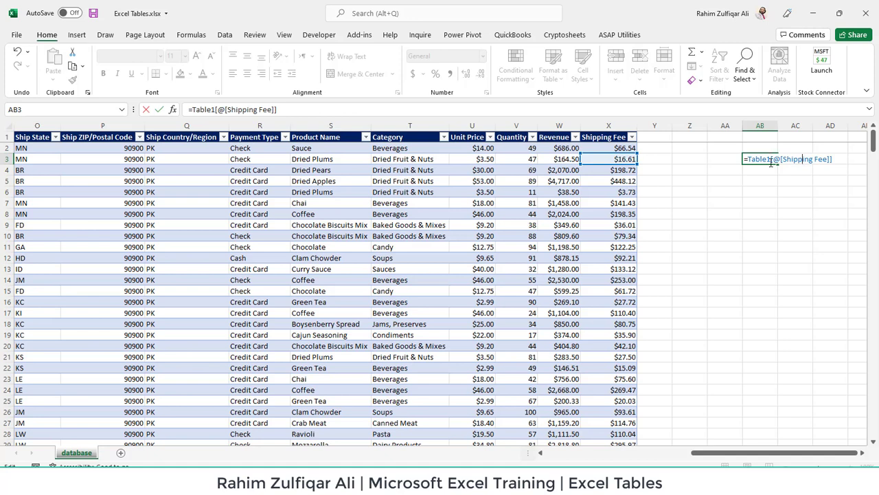
key("Escape")
Rename the table as SalesDatabase
left_click(571, 191)
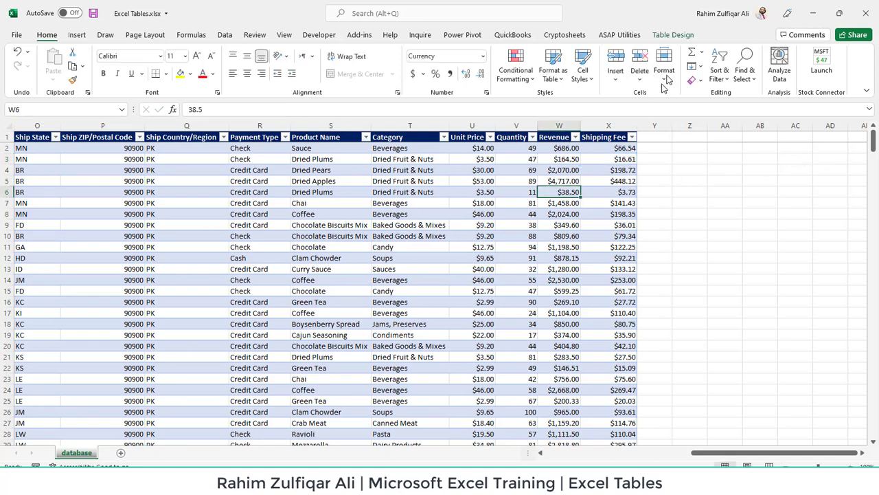
left_click(672, 34)
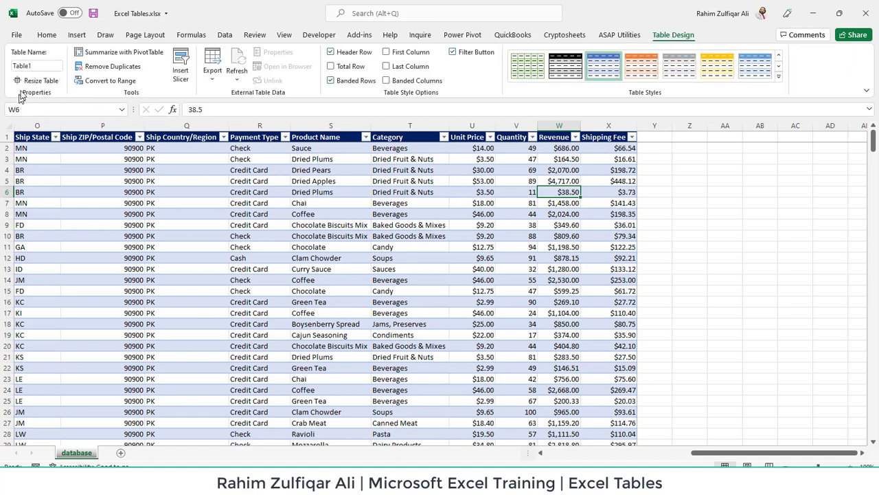
left_click(36, 65)
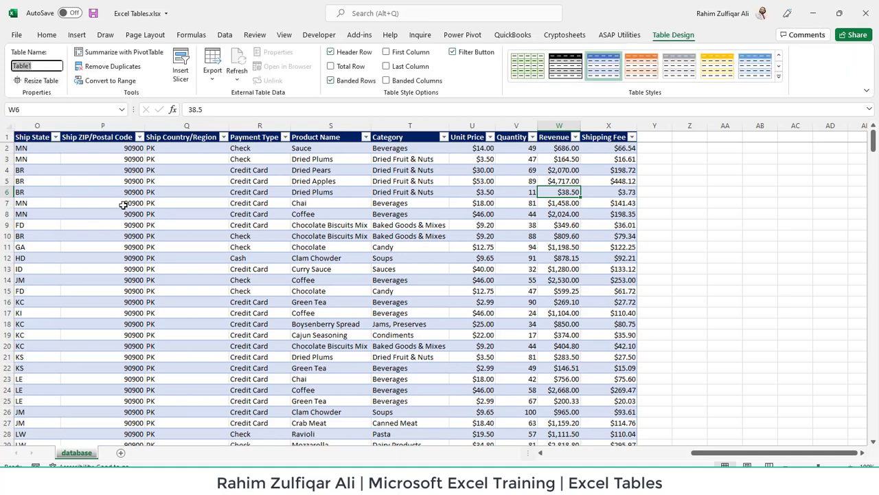
type("SalesDatabase")
key("Return")
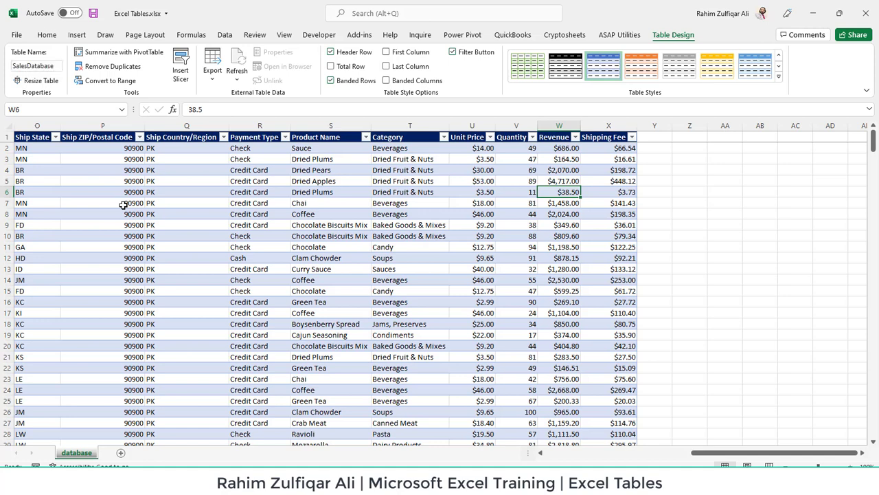
Start a formula in AB5 referencing SalesDatabase's Shipping Fee value in row 5, and cancel the entry after checking the table name
left_click(388, 205)
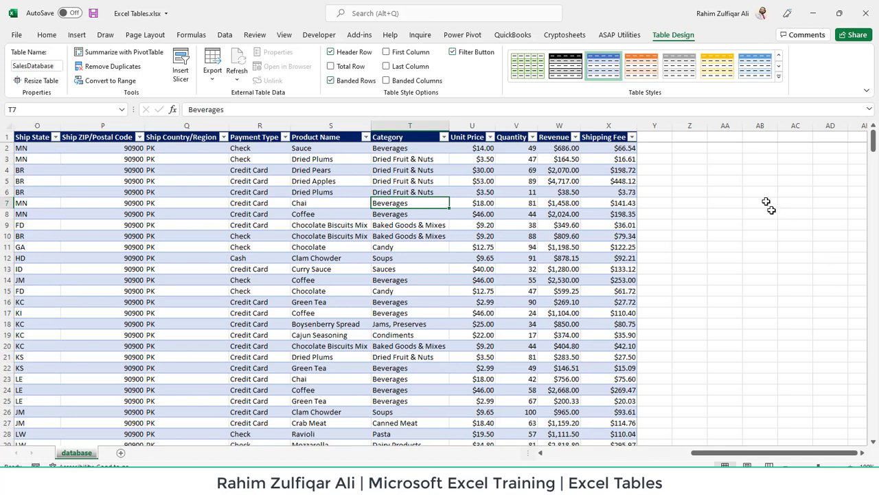
left_click(753, 185)
type("=")
key("Left")
key("Left")
key("Left")
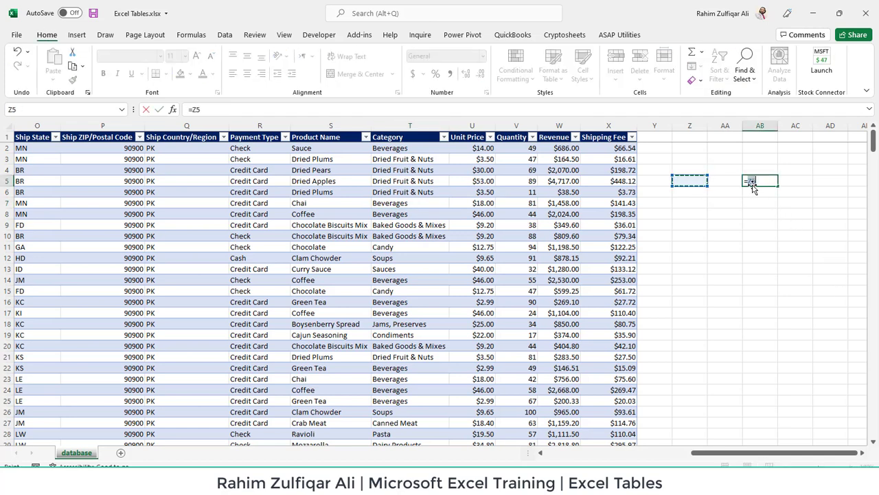
key("Left")
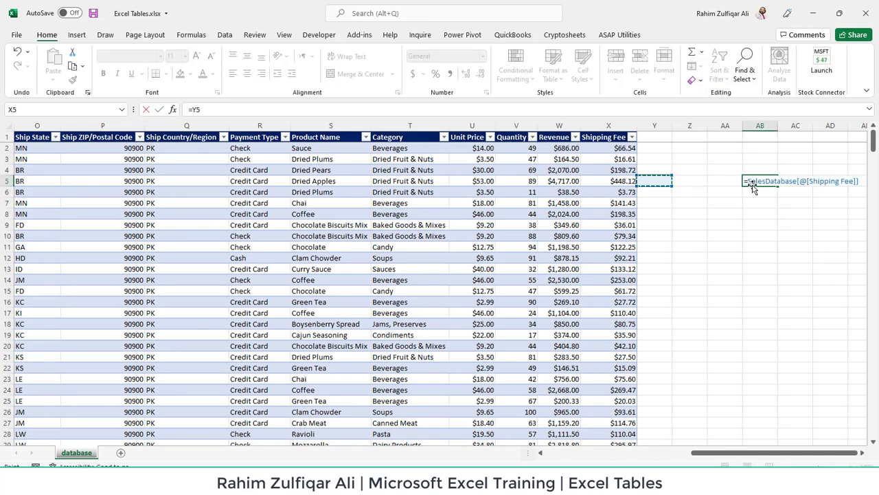
key("Up")
key("Down")
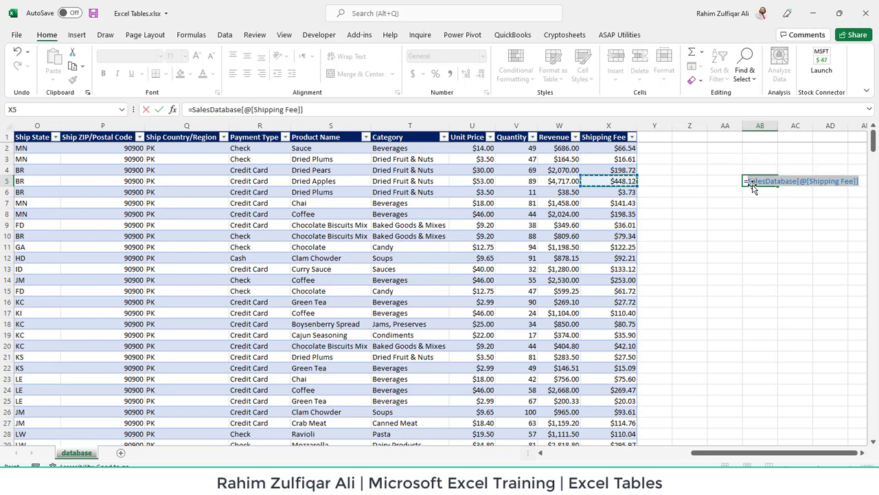
left_click(754, 184)
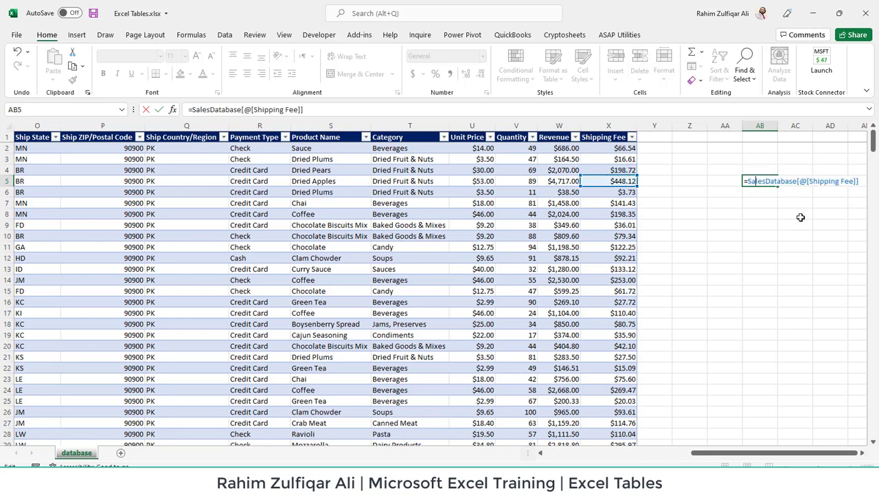
key("Escape")
Go to the table's last rows and turn on the Total Row option
left_click(557, 192)
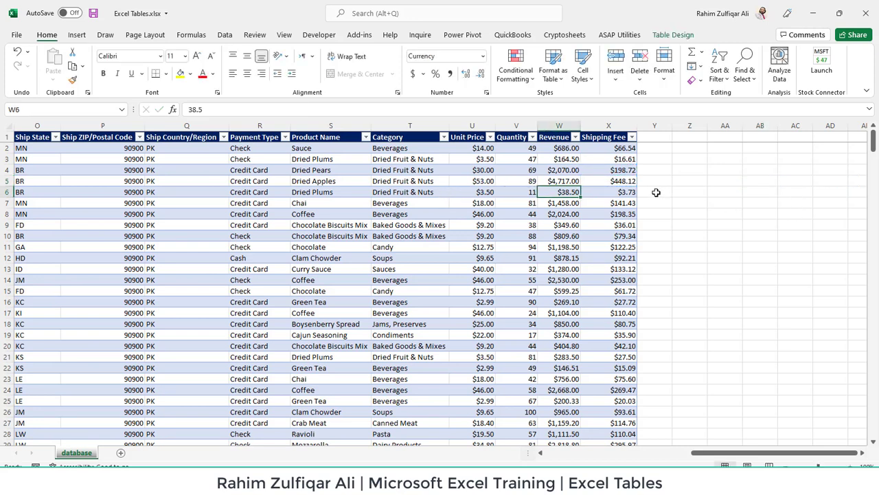
key("ctrl+Down")
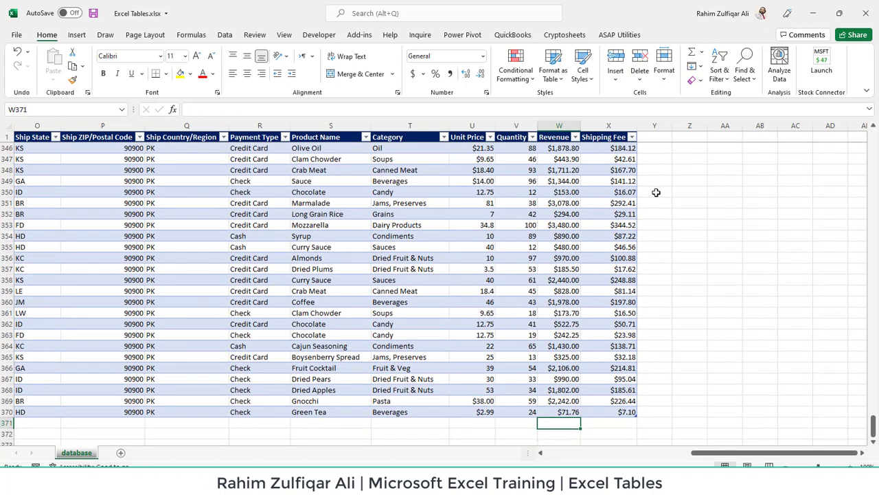
key("Up")
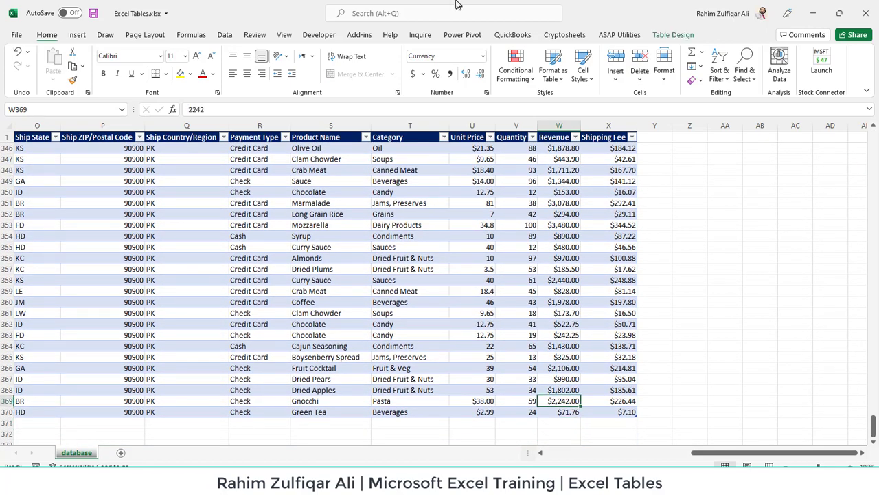
left_click(677, 36)
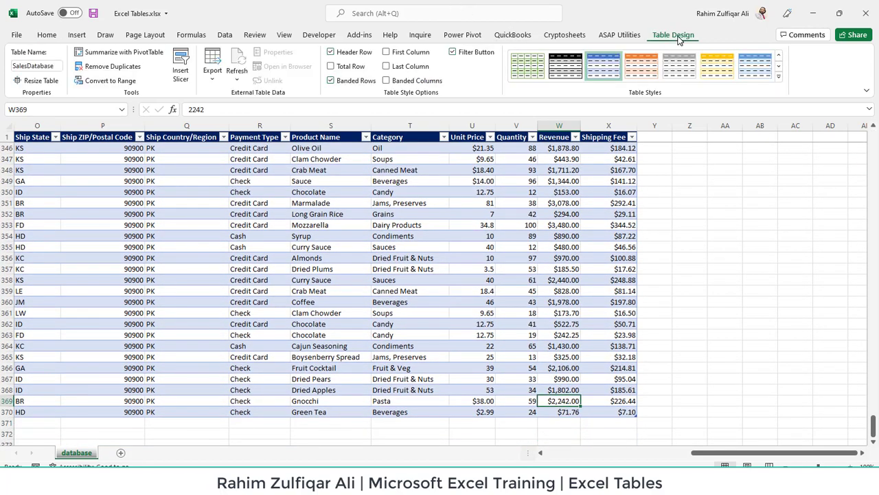
left_click(330, 67)
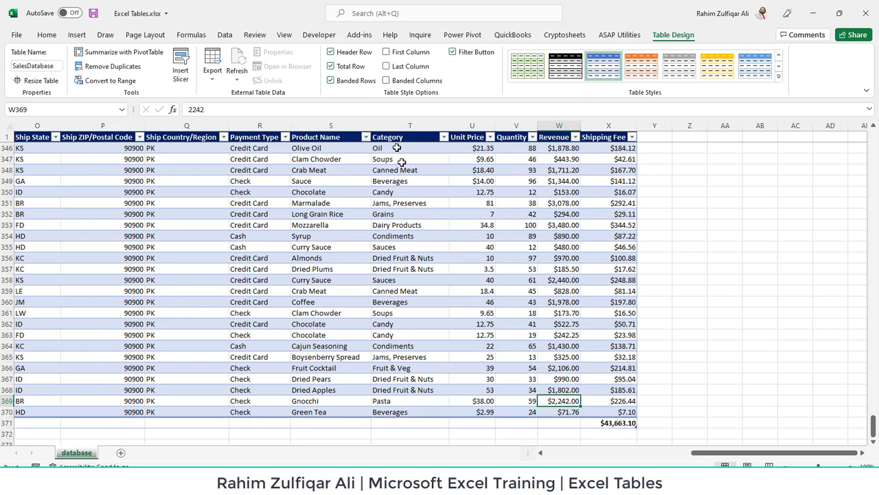
Examine the total row from the Total label in A371 across to the Shipping Fee column and back to Unit Price
left_click(174, 423)
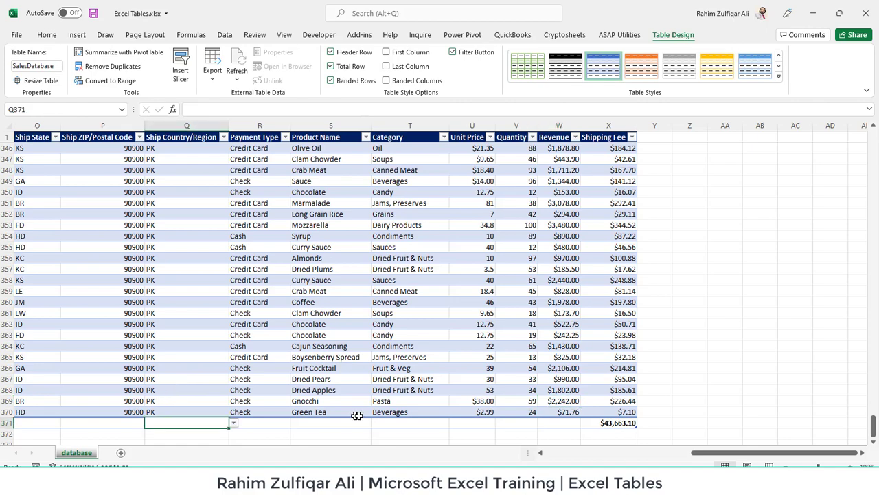
key("Home")
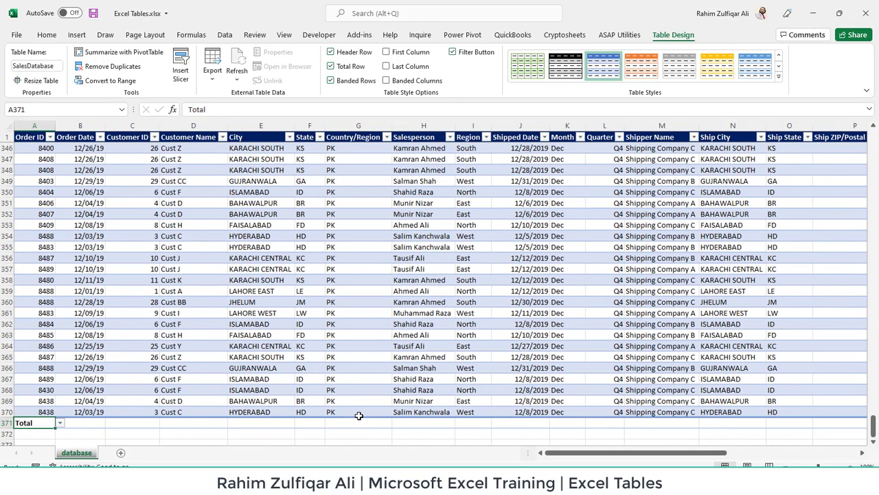
key("Right")
key("Right")
key("Right")
key("Right")
key("Right")
key("Right")
key("Right")
key("Right")
key("Right")
key("Right")
key("Right")
key("Right")
key("Right")
key("Right")
key("Right")
key("Right")
key("Right")
key("Right")
key("Right")
key("Right")
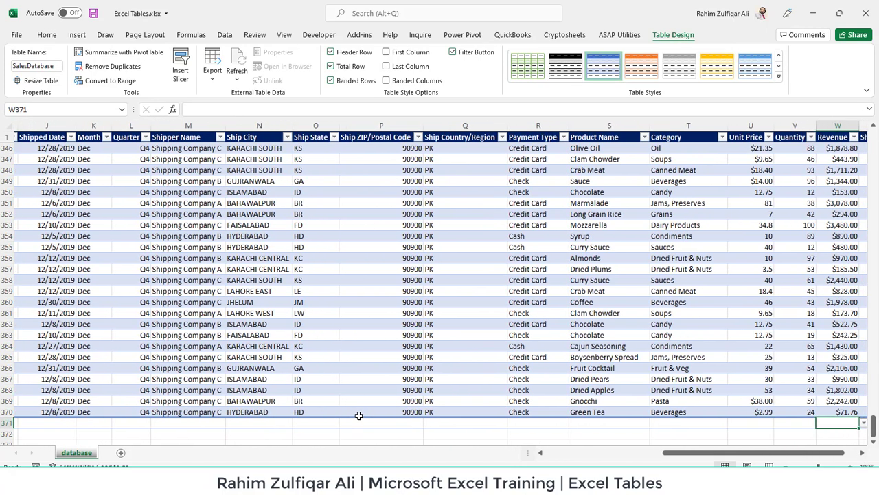
key("Right")
key("Right")
key("Right")
key("Left")
key("Left")
key("Left")
key("Left")
key("Left")
key("Down")
key("Down")
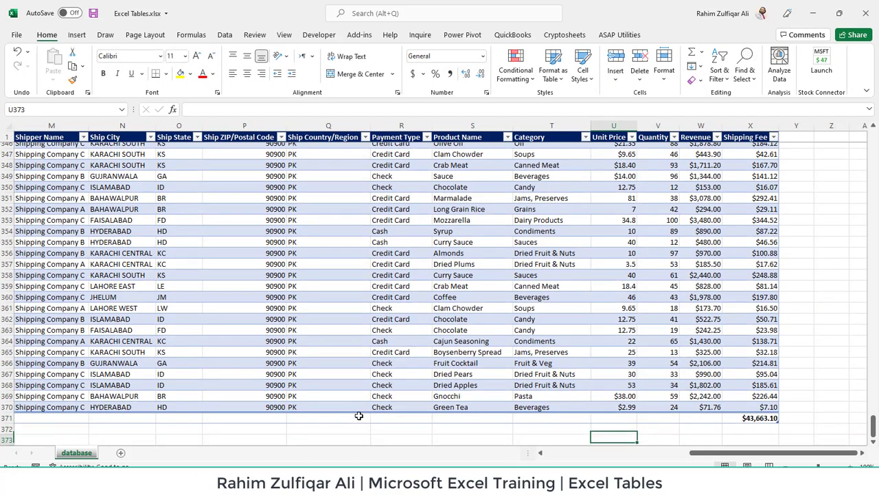
key("Up")
key("Up")
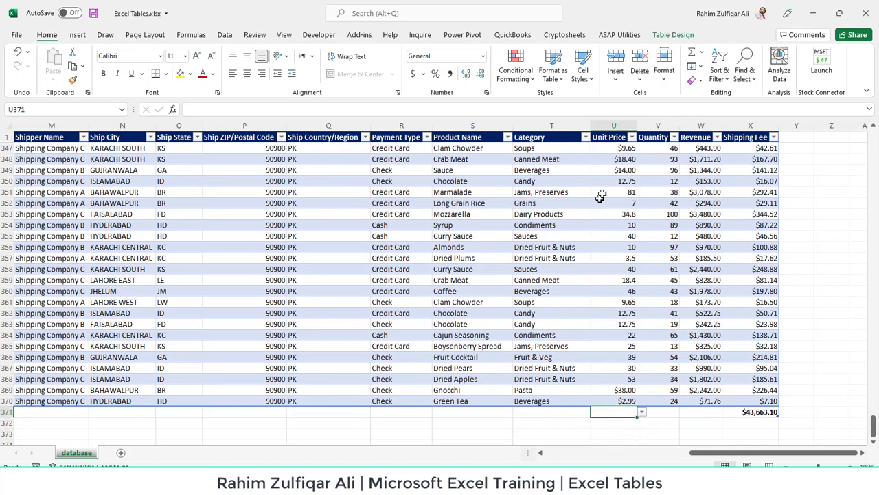
Summarize the Revenue column in W371 of the total row with Sum, and switch the function to Average
left_click(615, 135)
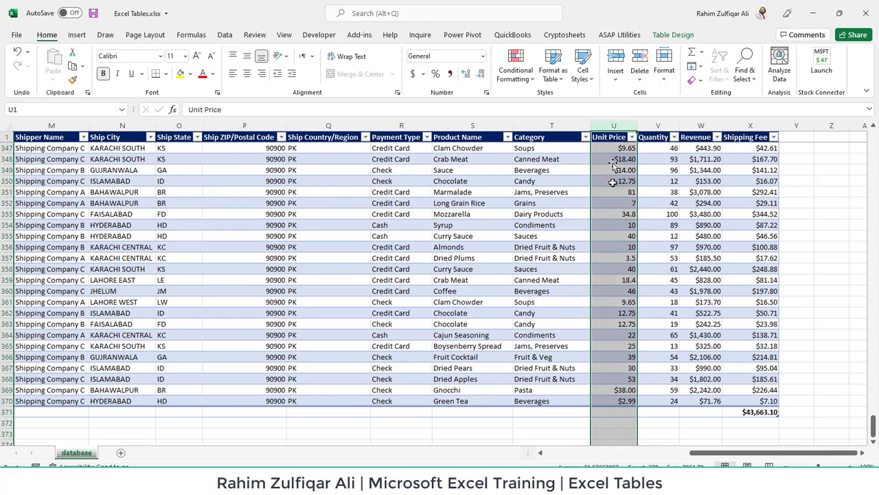
left_click(614, 413)
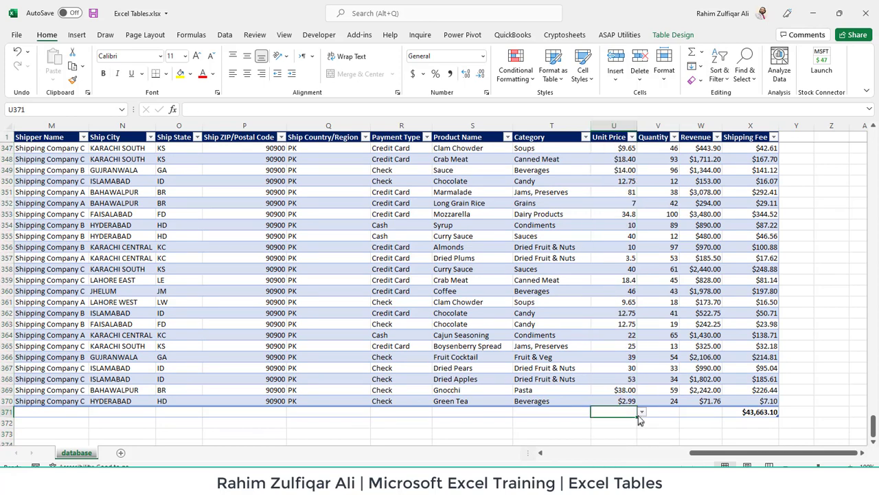
left_click(706, 412)
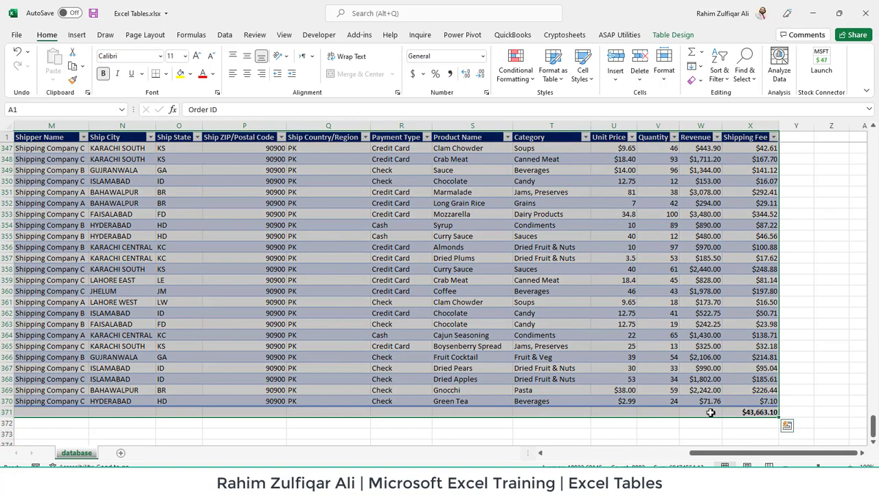
left_click(728, 412)
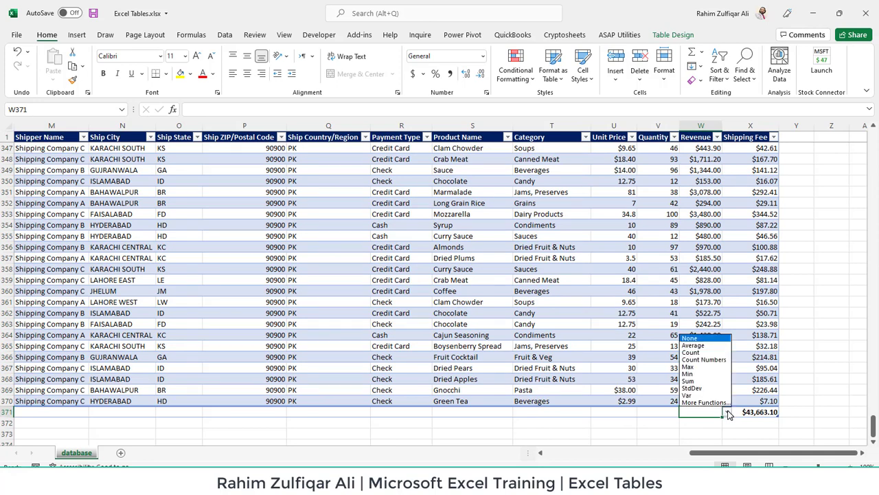
left_click(700, 381)
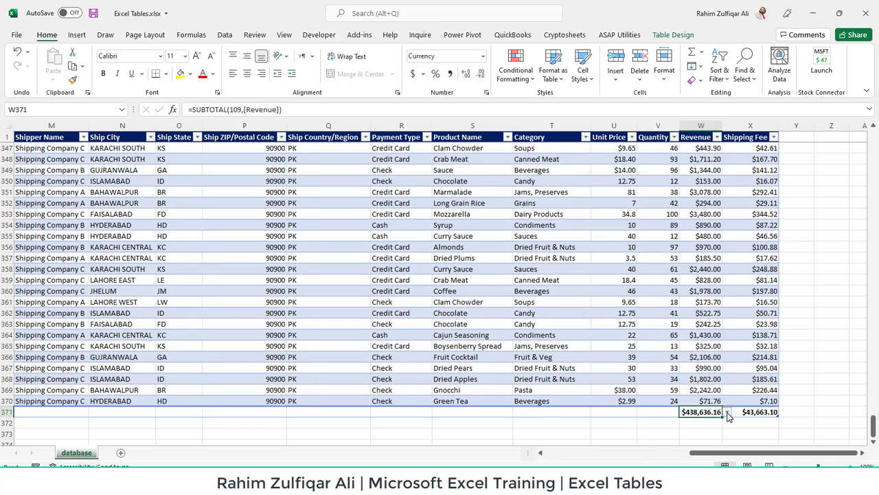
left_click(727, 413)
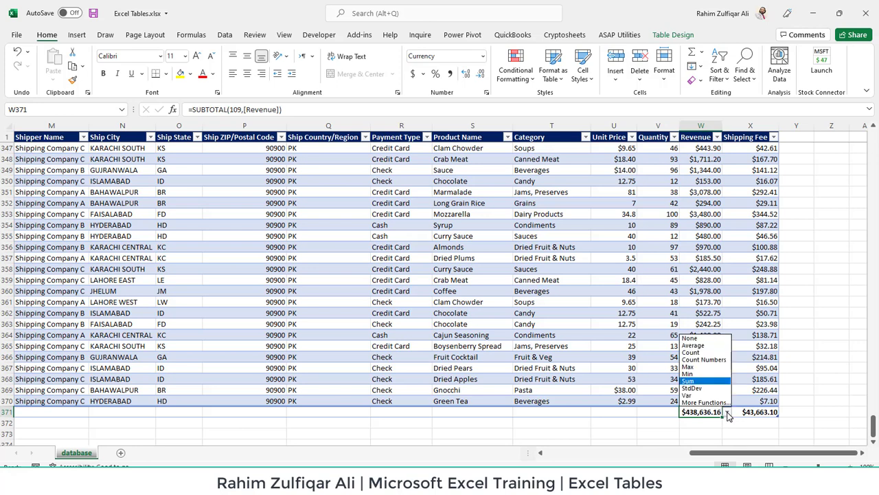
left_click(707, 350)
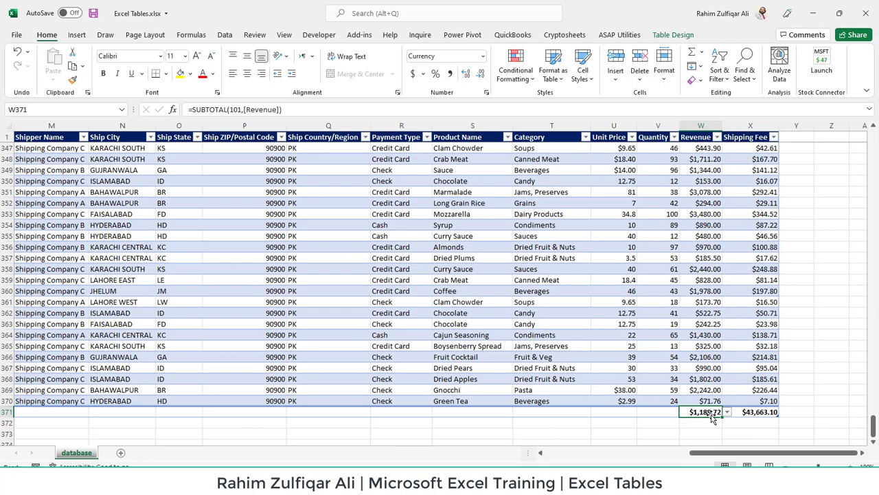
Turn off the table's Total Row option and select the Revenue cell W351
left_click(674, 35)
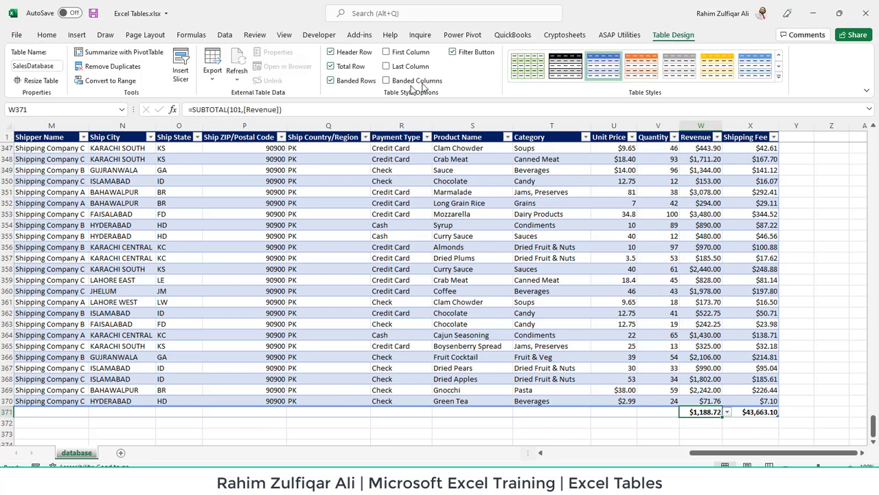
left_click(330, 67)
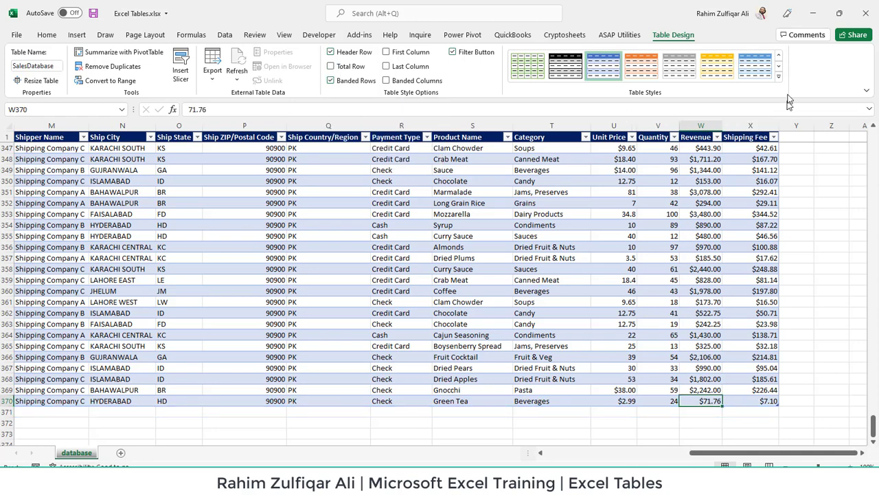
left_click(707, 192)
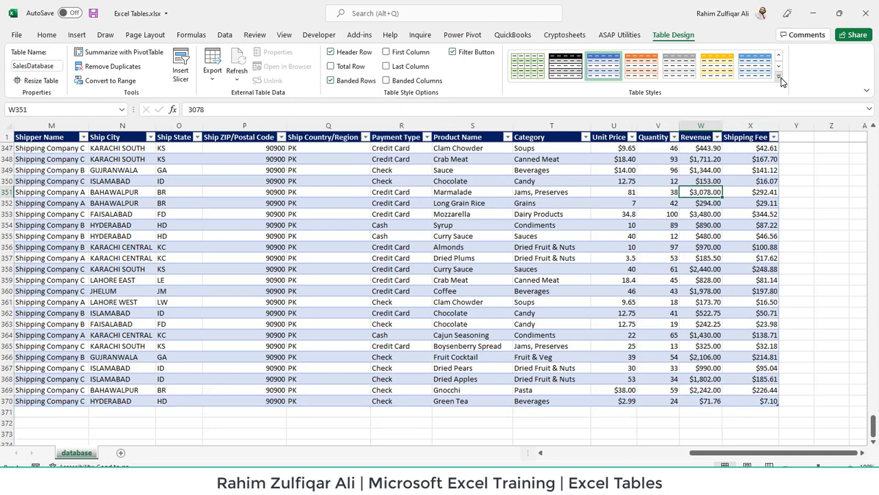
Start a new table style and examine its table elements, selecting Last Column and Total Row
left_click(779, 77)
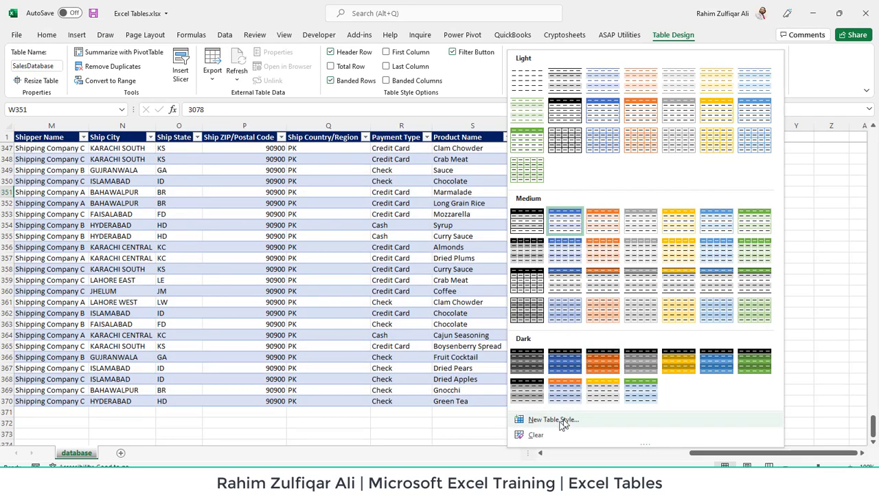
left_click(553, 421)
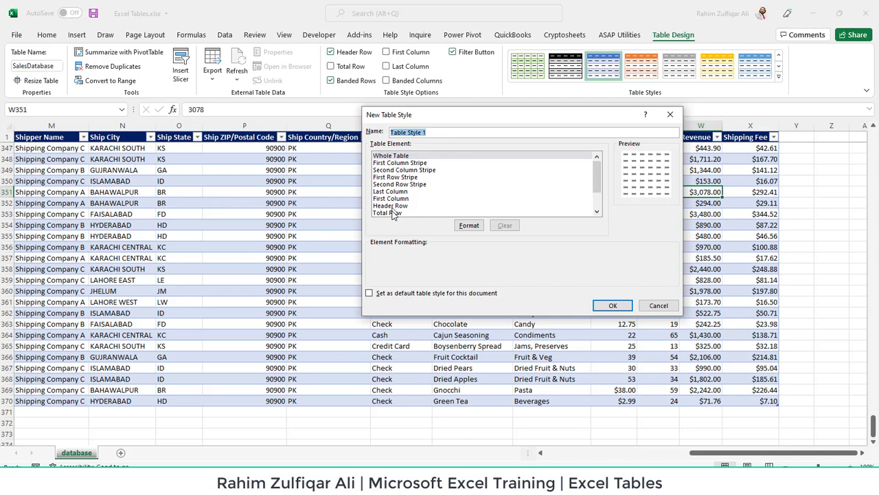
left_click_drag(597, 180, 600, 204)
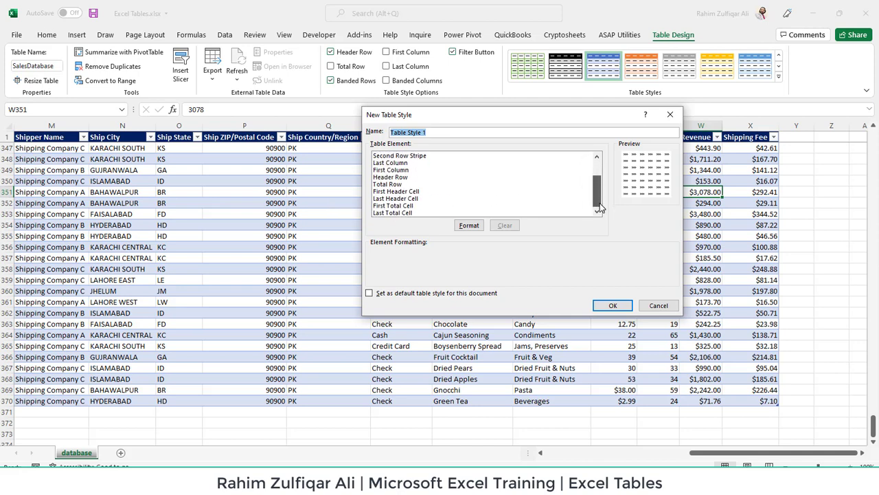
left_click(422, 180)
left_click(430, 164)
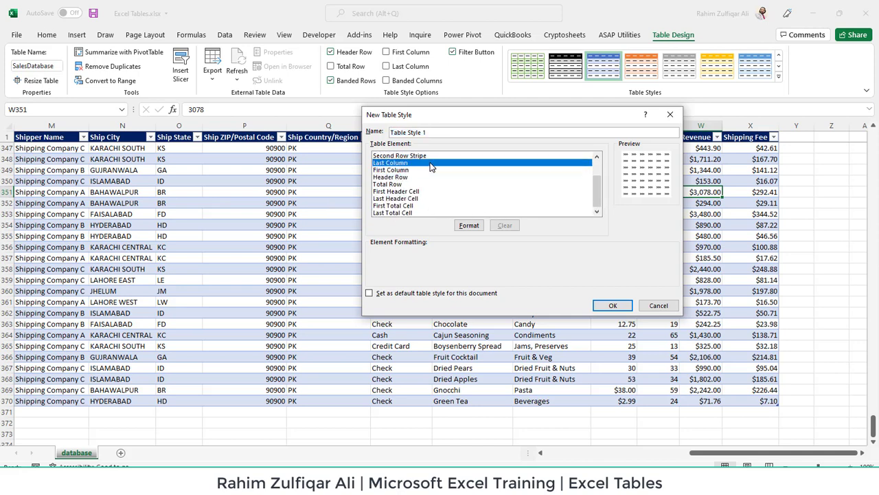
left_click(416, 183)
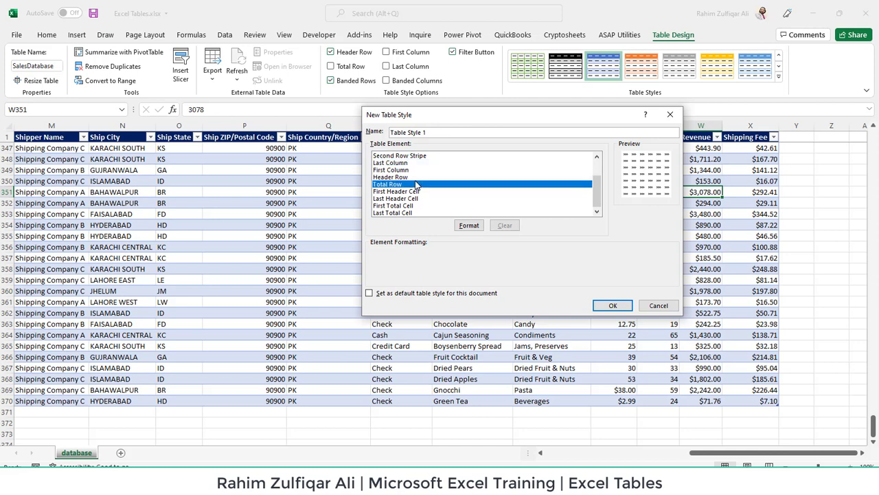
Examine the Font, Border and Fill formatting options for the Total Row element, and cancel the new table style
left_click(469, 225)
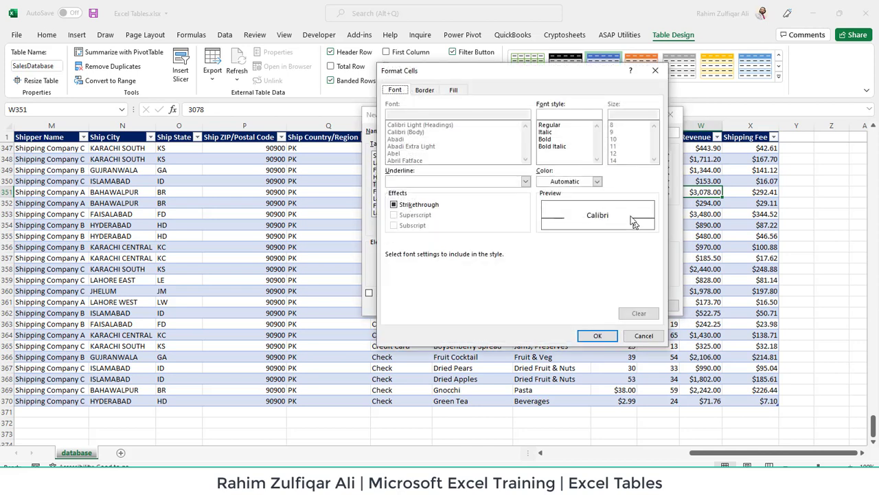
left_click(453, 90)
left_click(424, 90)
left_click(392, 90)
left_click(643, 336)
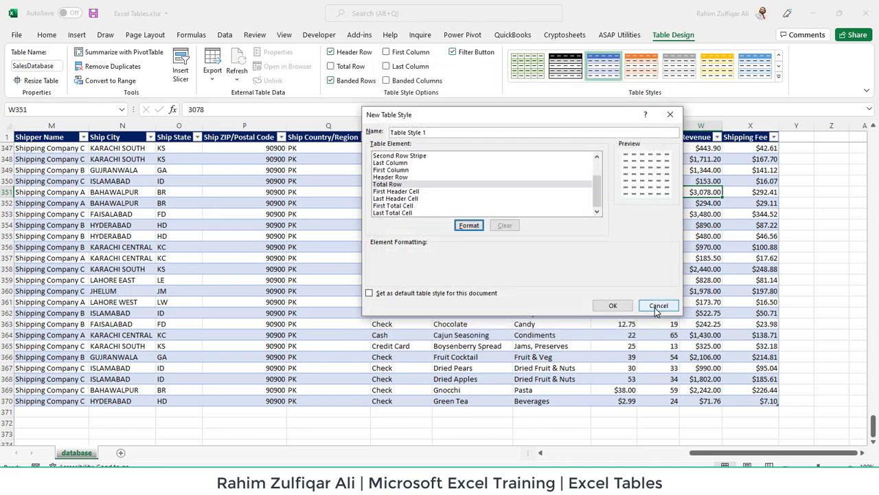
left_click(659, 305)
left_click(422, 258)
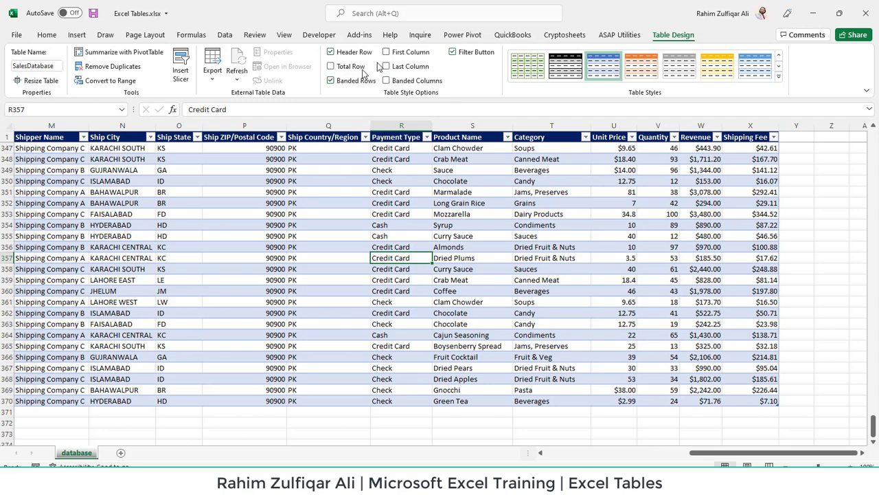
left_click(519, 191)
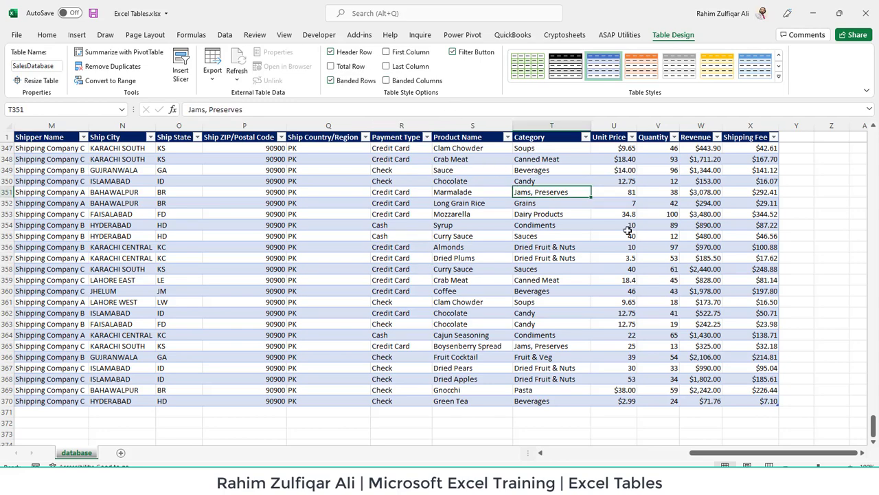
Enter a SUM formula in AA4 that totals the table's entire Revenue column from W2 down
key("ctrl+Up")
key("Down")
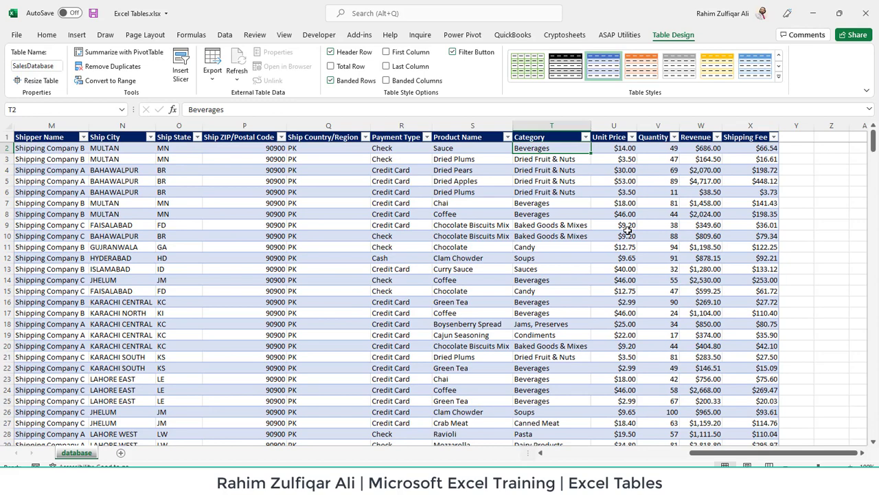
key("Right")
key("Right")
key("Right")
key("Right")
key("Right")
key("Right")
key("Right")
key("Right")
key("Right")
key("Right")
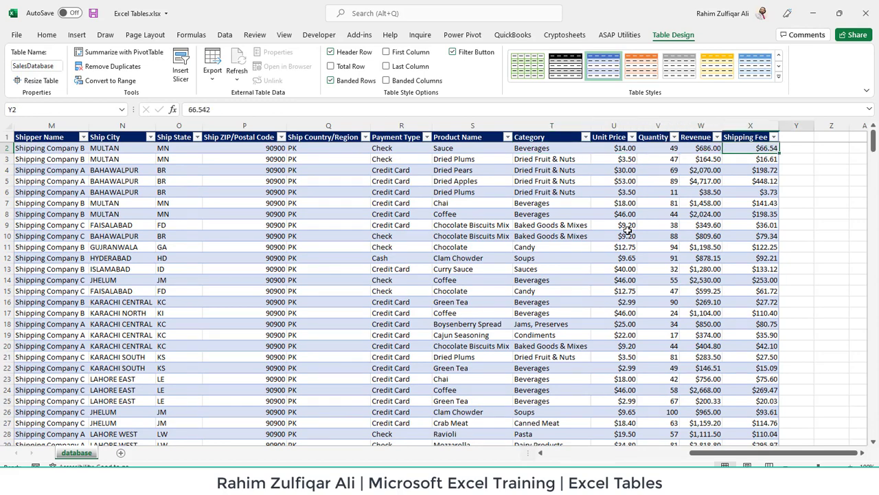
key("Down")
key("Down")
key("Left")
key("Left")
key("Left")
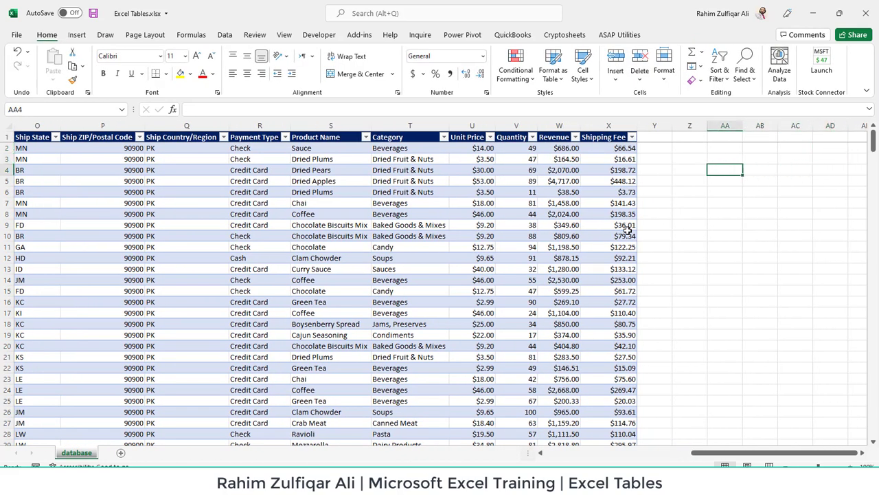
type("=SUM(")
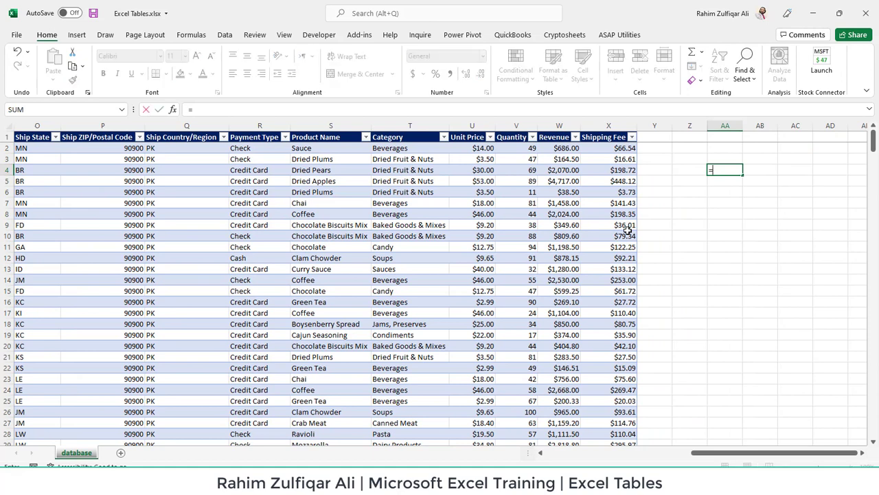
key("Left")
key("Left")
key("Left")
key("Left")
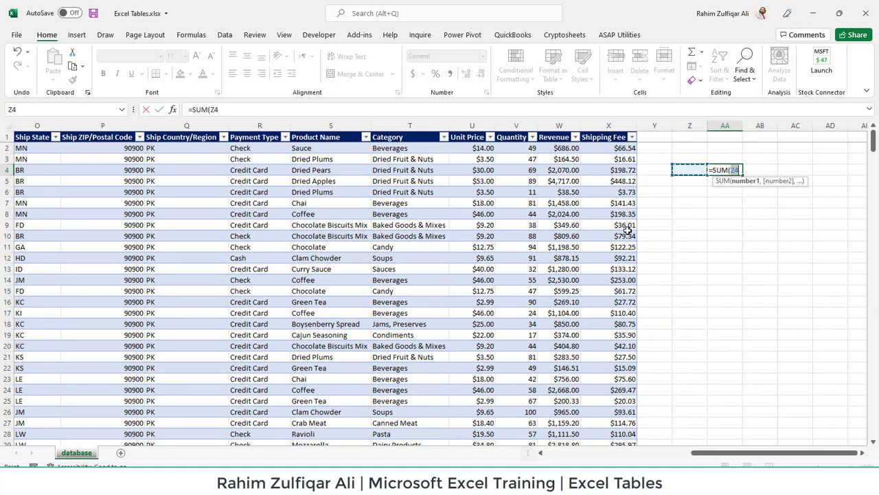
key("Up")
key("Up")
key("Up")
key("Down")
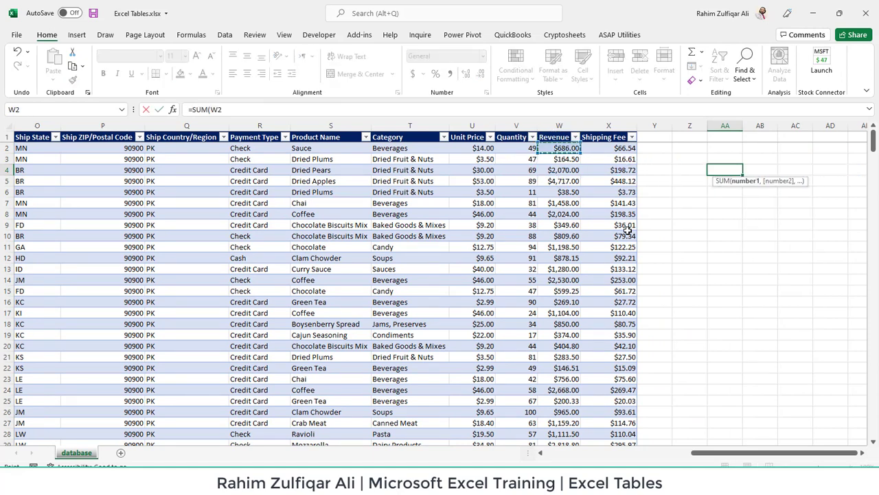
key("ctrl+shift+Down")
key("Return")
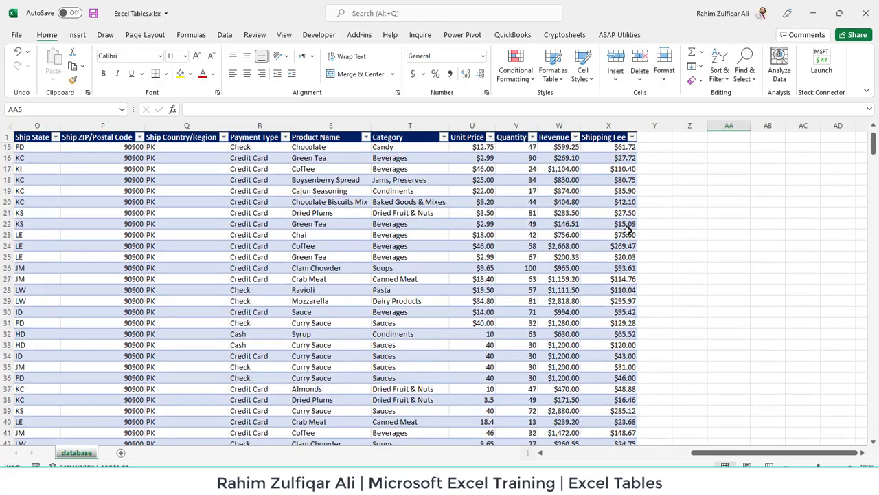
Examine the structured reference SalesDatabase[Revenue] inside the formula in AA4
key("Up")
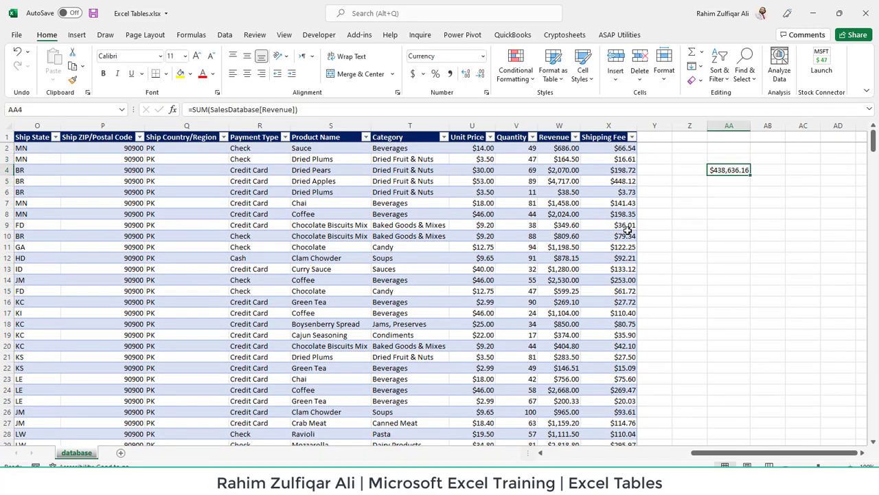
key("F2")
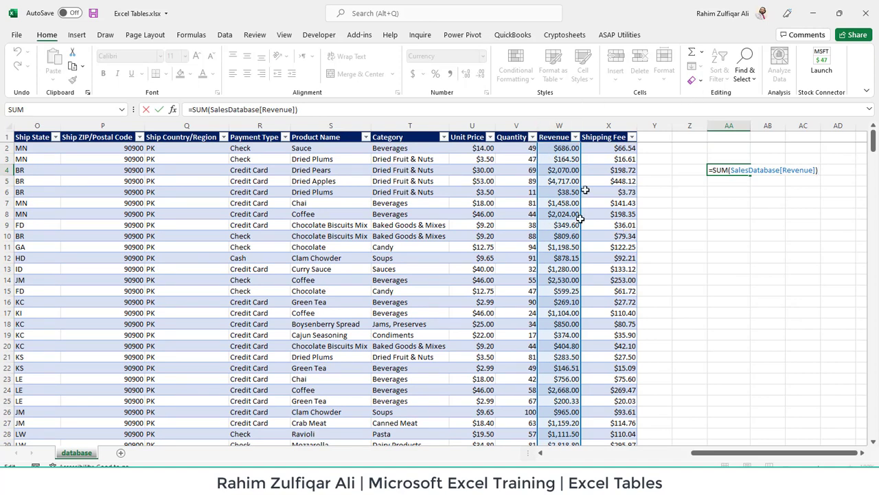
left_click(750, 171)
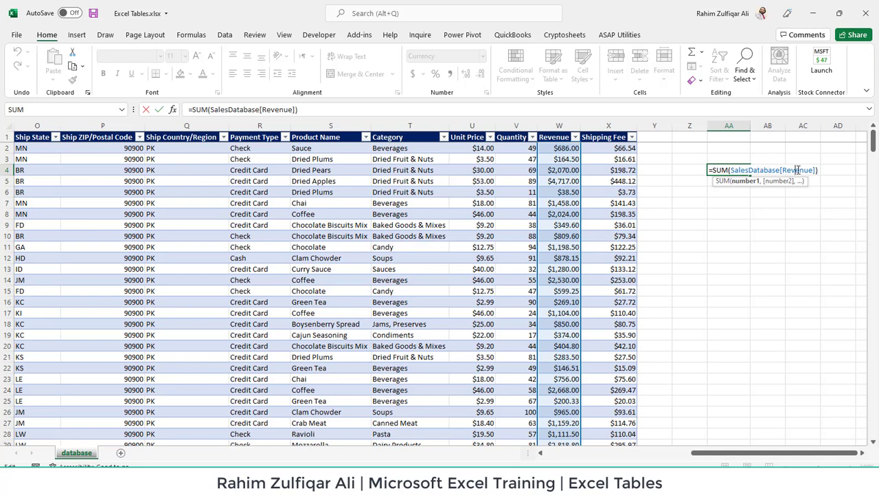
key("Return")
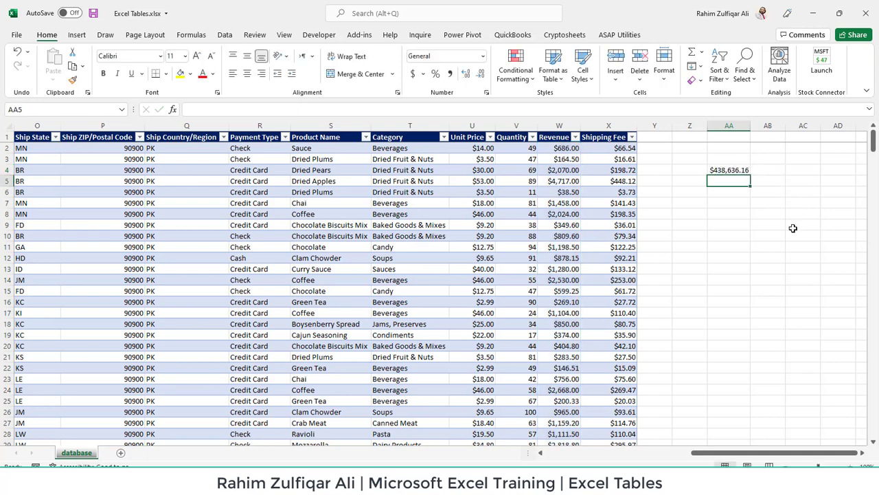
Inspect the table's last record from the Revenue column to both ends of the row, and return to the sum in AA4
key("Up")
key("Left")
key("Left")
key("Left")
key("Left")
key("Left")
key("Right")
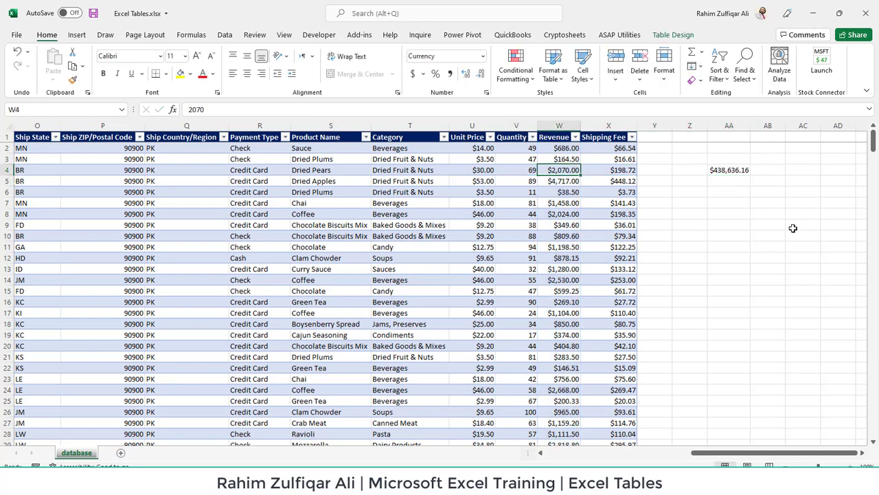
key("ctrl+Down")
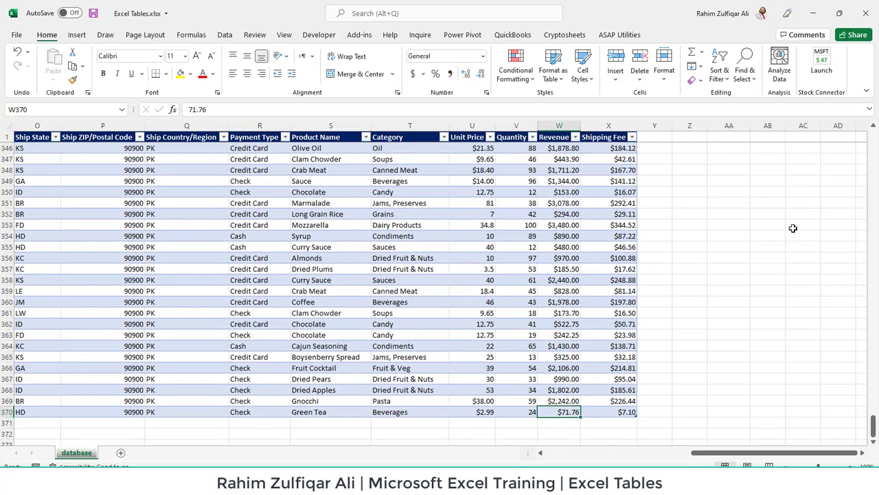
key("ctrl+Left")
key("ctrl+Right")
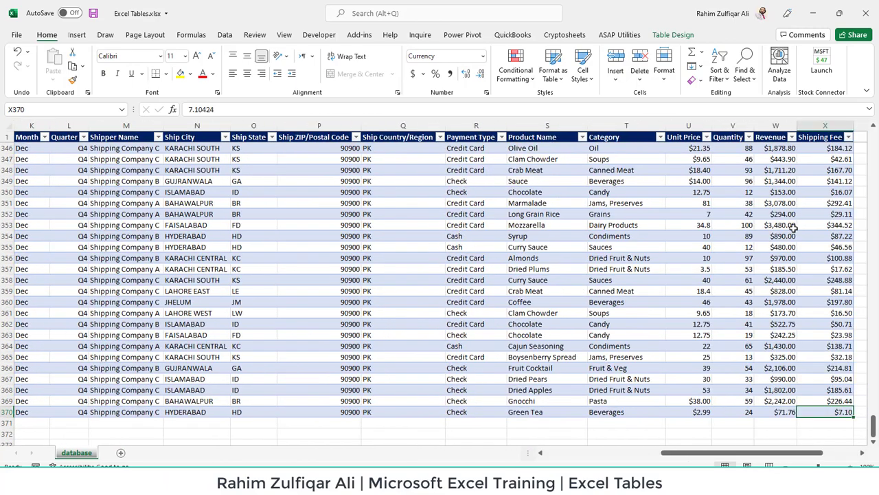
key("ctrl+Home")
key("Right")
key("Right")
key("Right")
key("Right")
key("Right")
key("Right")
key("Right")
key("Right")
key("Right")
key("Right")
key("Right")
key("Right")
key("Right")
key("Right")
key("Right")
key("Right")
key("Right")
key("Right")
key("Right")
key("Right")
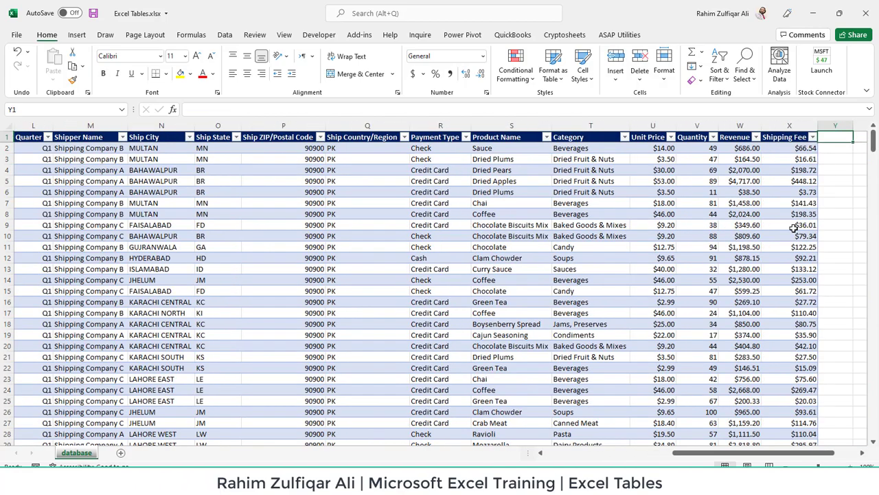
key("Down")
key("Down")
key("Left")
key("Left")
key("Down")
key("Left")
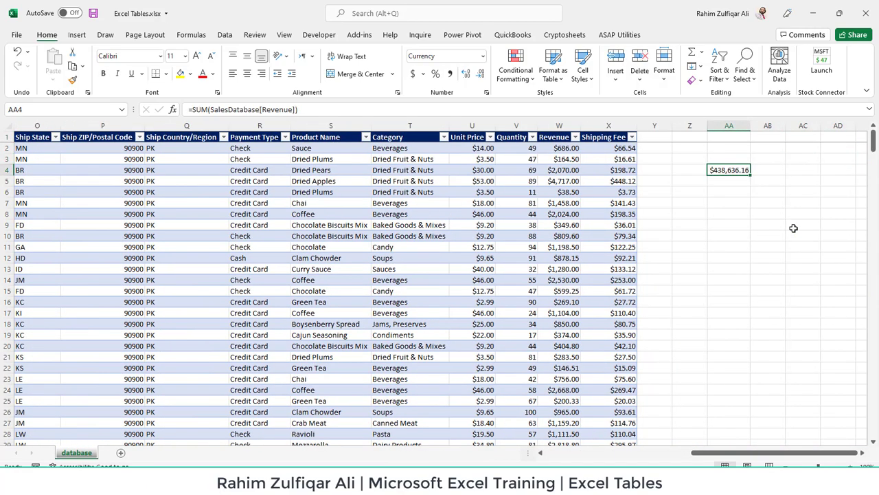
Duplicate the table's last record, A370 through X370, into row 371 directly below it
key("ctrl+Left")
key("ctrl+Left")
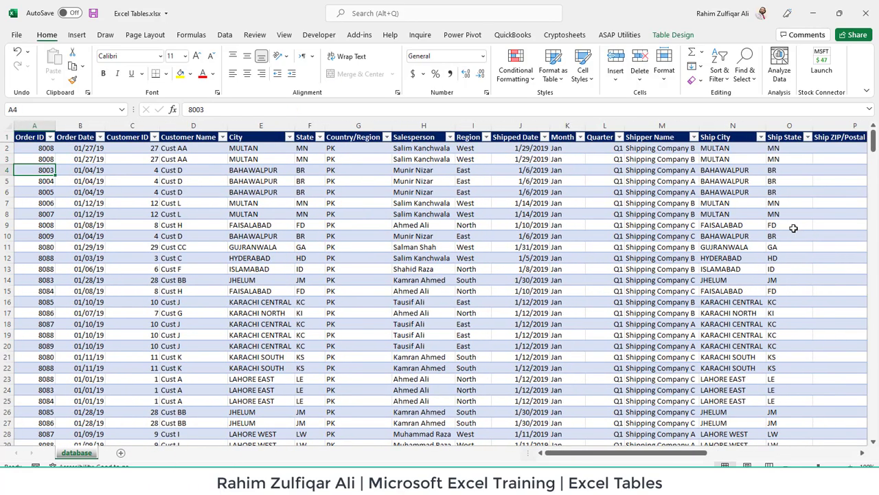
key("ctrl+Down")
key("shift+Right")
key("ctrl+shift+Right")
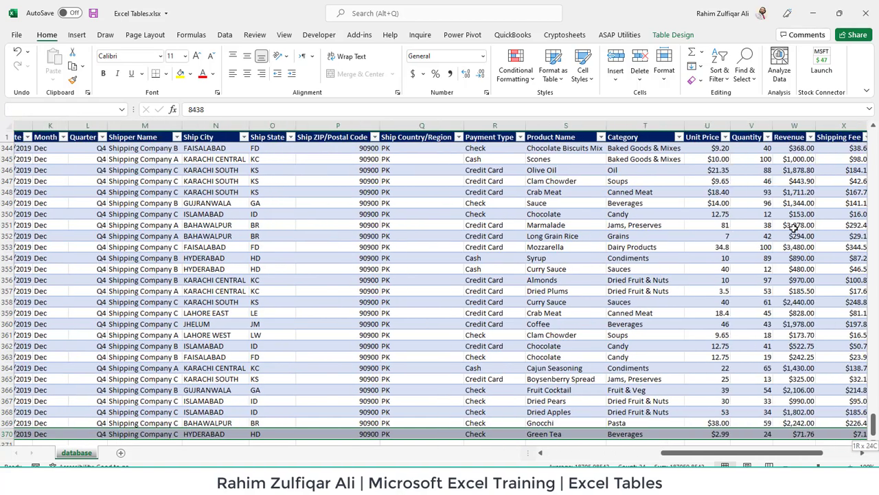
key("ctrl+d")
key("Down")
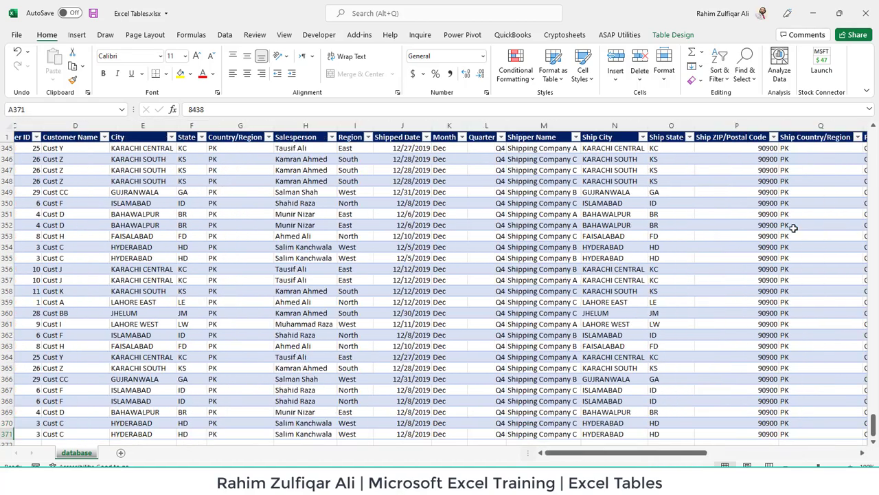
key("Down")
key("Up")
key("Up")
key("Down")
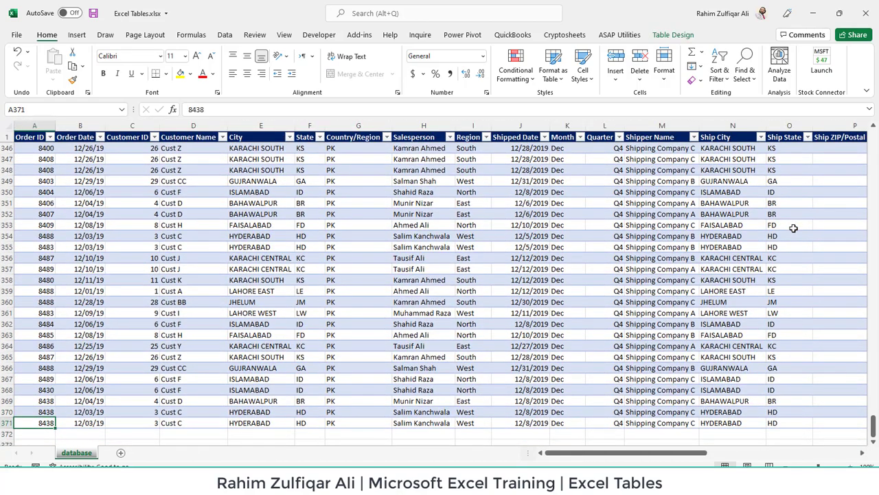
Change the Order ID of the new record in A371 to 8439
key("F2")
key("BackSpace")
type("9")
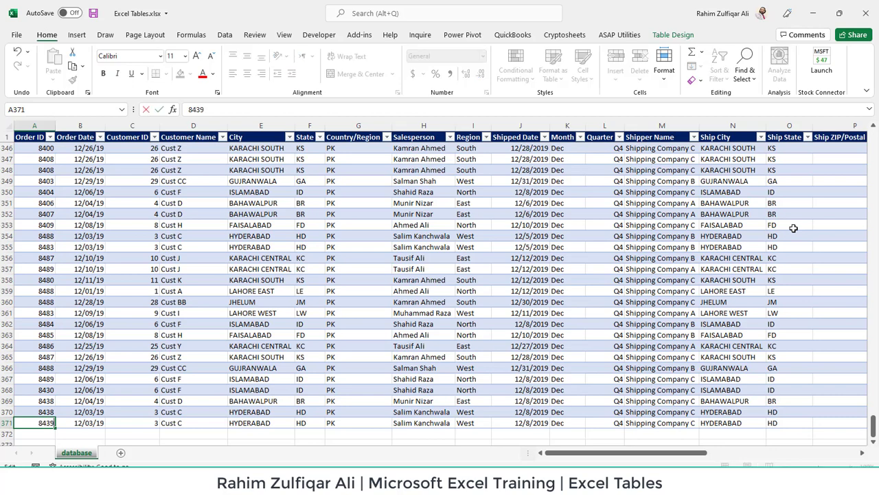
key("Return")
Set the Revenue of the new record in W371 to 100000
key("Up")
key("ctrl+Right")
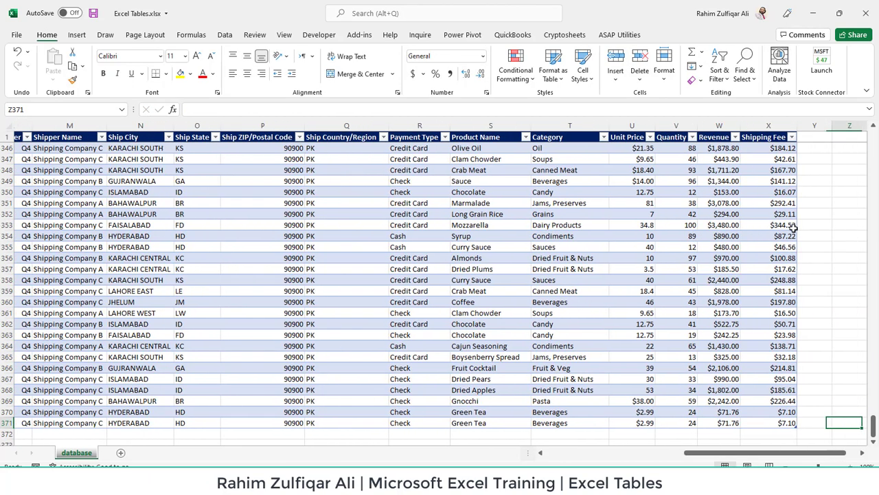
key("Left")
key("Left")
key("Left")
key("Right")
key("Right")
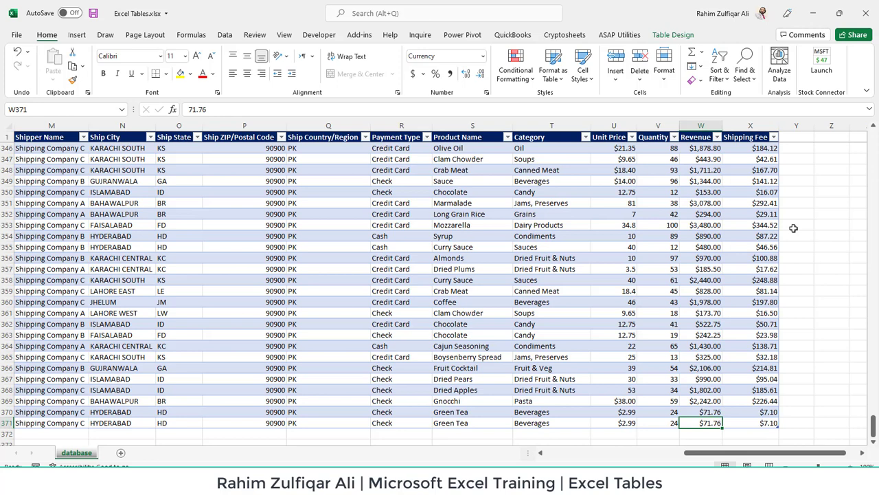
type("1")
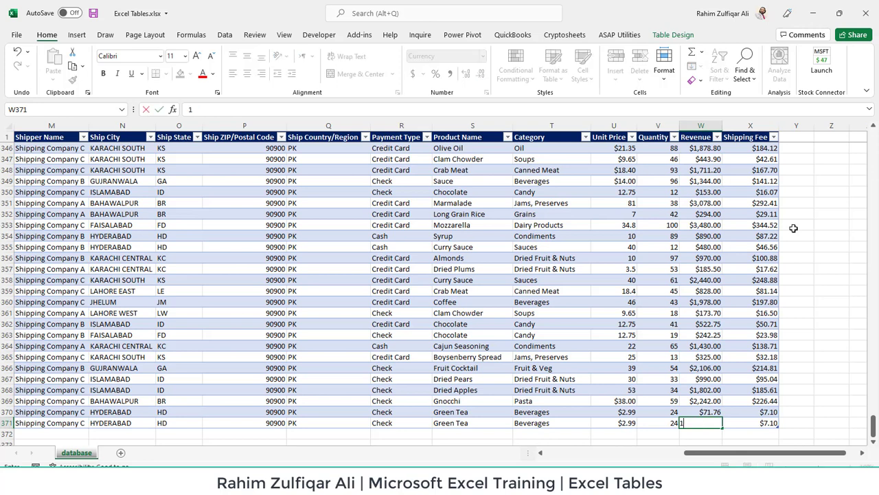
type("00000")
key("ctrl+Return")
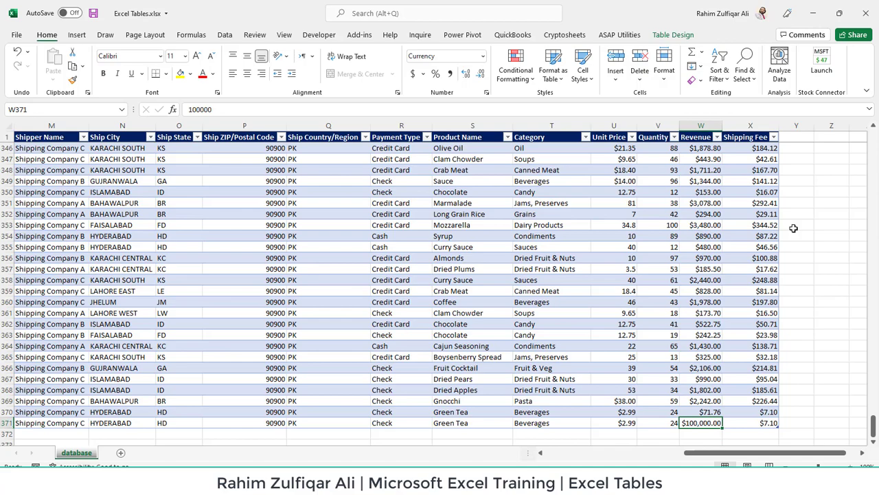
Return to the revenue sum in AA4 and examine the column its structured reference covers
key("ctrl+Up")
key("Down")
key("Right")
key("Right")
key("Right")
key("Right")
key("Right")
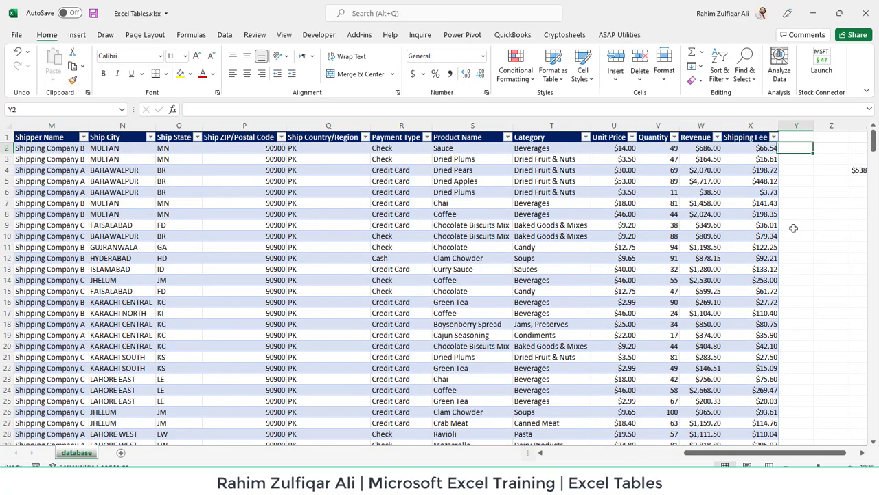
key("Down")
key("Down")
key("Left")
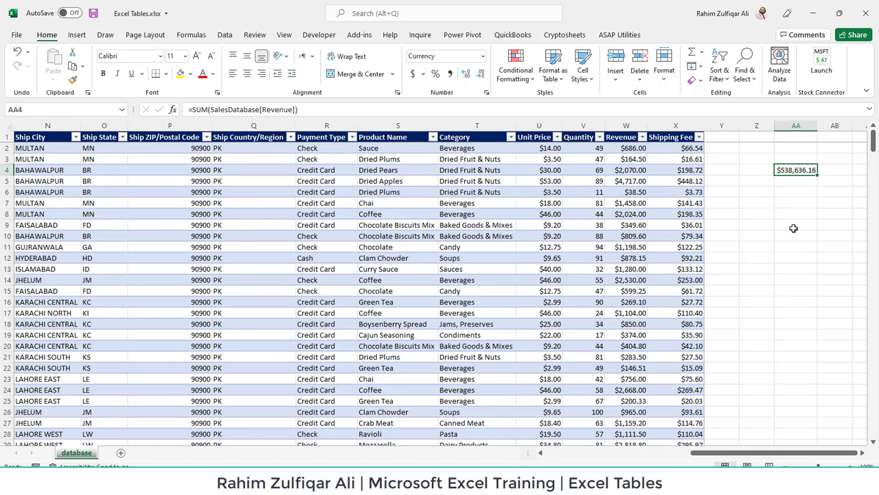
key("F2")
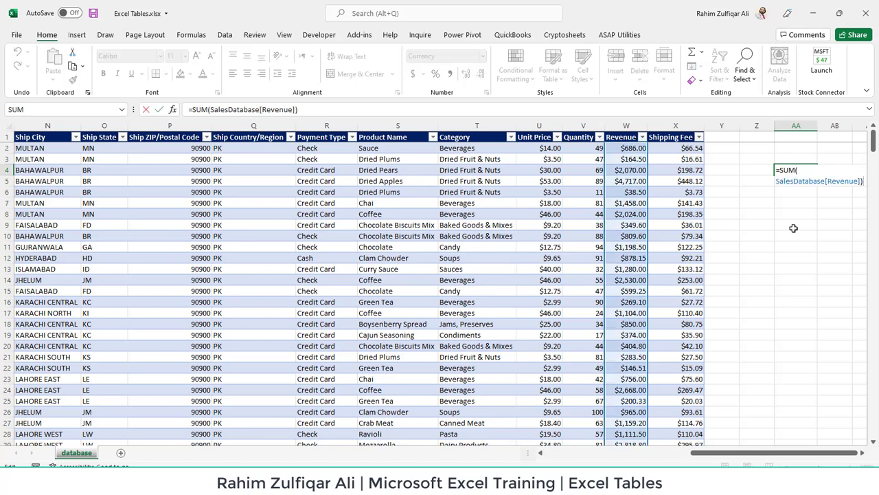
key("Escape")
Examine the Revenue column from its first record down to the last records in rows 370 and 371
key("Left")
key("Left")
key("Left")
key("Left")
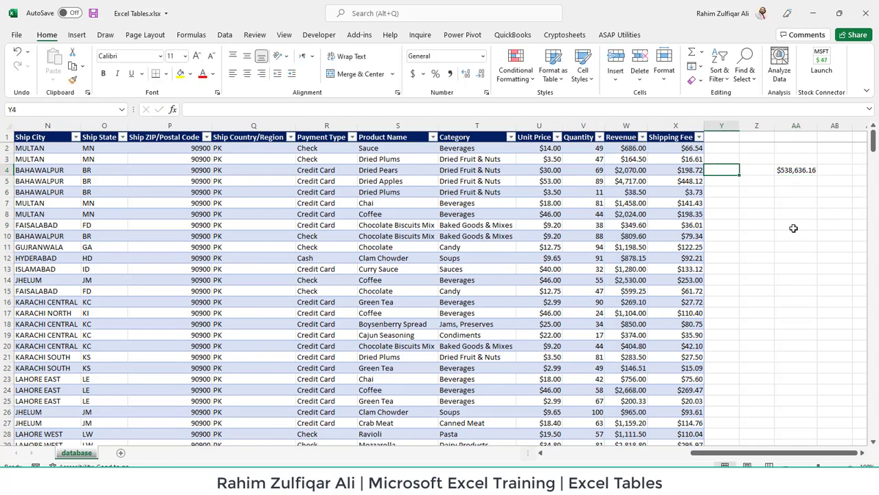
key("ctrl+Down")
key("Down")
key("Down")
key("Up")
key("Up")
key("Up")
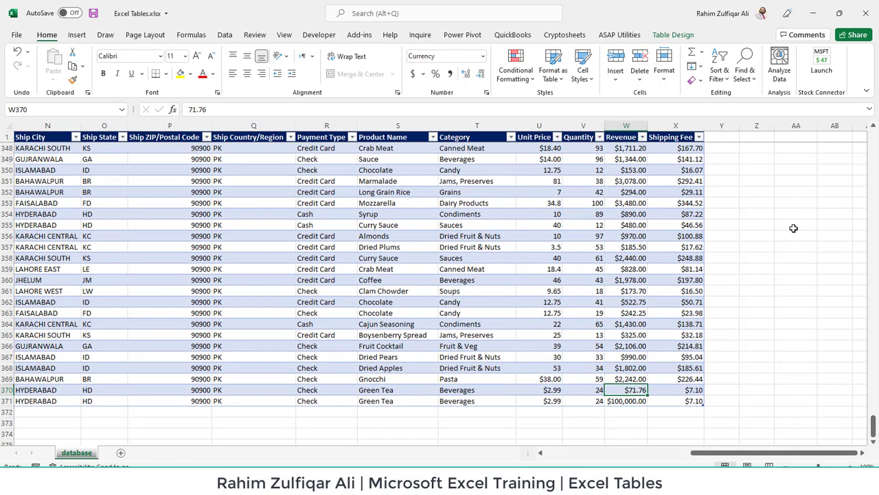
key("ctrl+Up")
key("Down")
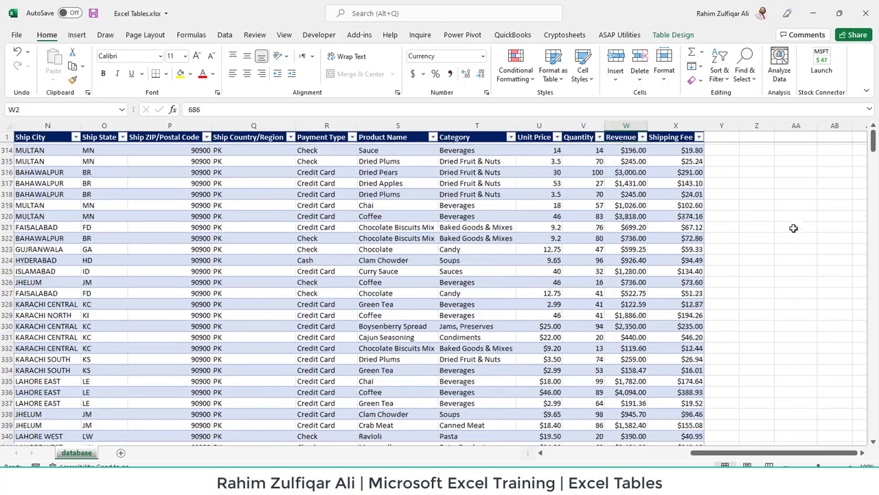
key("ctrl+Down")
key("Up")
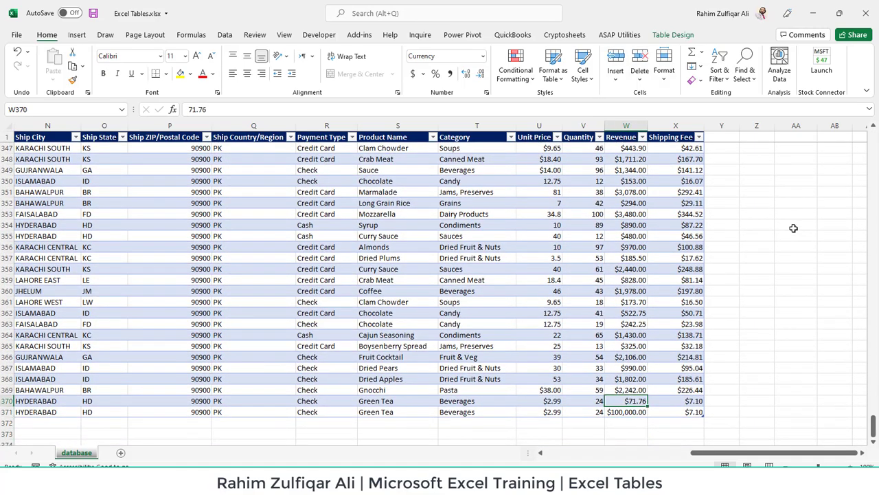
Examine the empty cells below the table's last record in the Revenue column, where further records would go
key("Down")
key("Down")
key("Down")
key("Down")
key("Down")
key("Down")
key("Down")
key("Down")
key("Down")
key("Down")
key("Down")
key("Down")
key("Down")
key("Down")
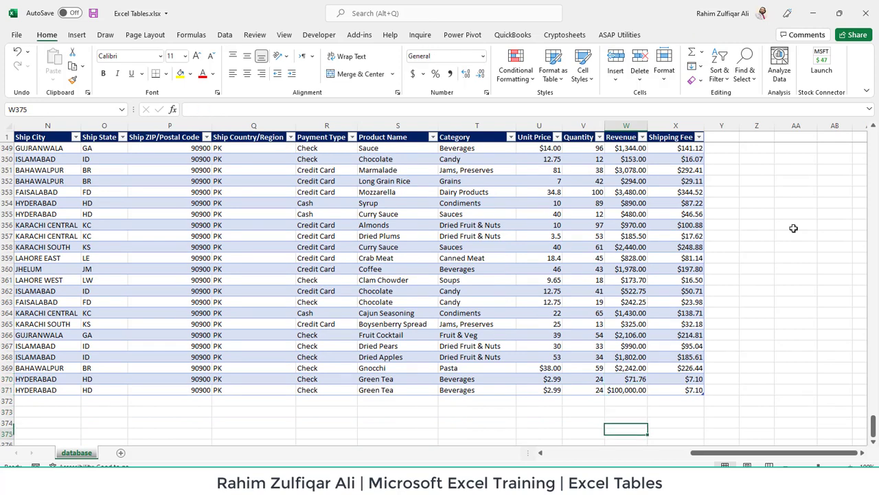
key("Up")
key("Up")
key("Up")
key("Up")
key("Up")
key("Up")
key("Up")
key("Up")
key("Up")
key("Up")
key("Up")
key("Up")
key("Up")
key("Up")
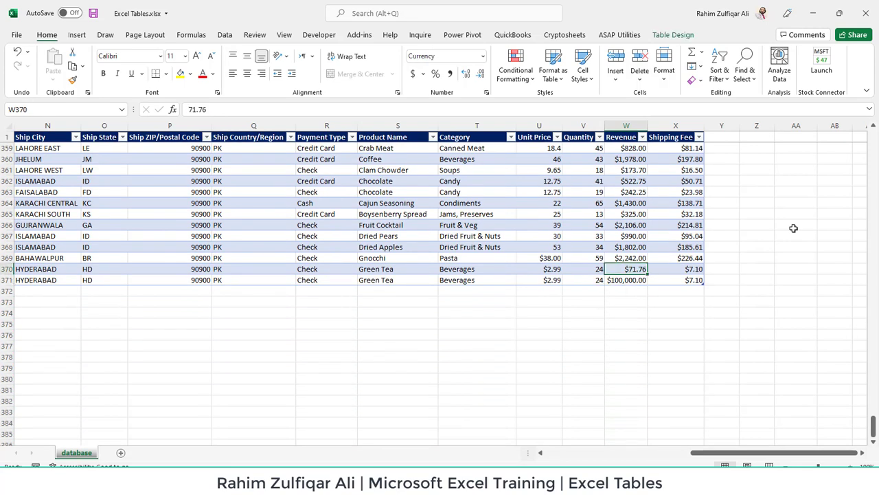
key("Down")
key("Down")
key("Down")
key("Down")
key("Down")
key("Up")
key("Up")
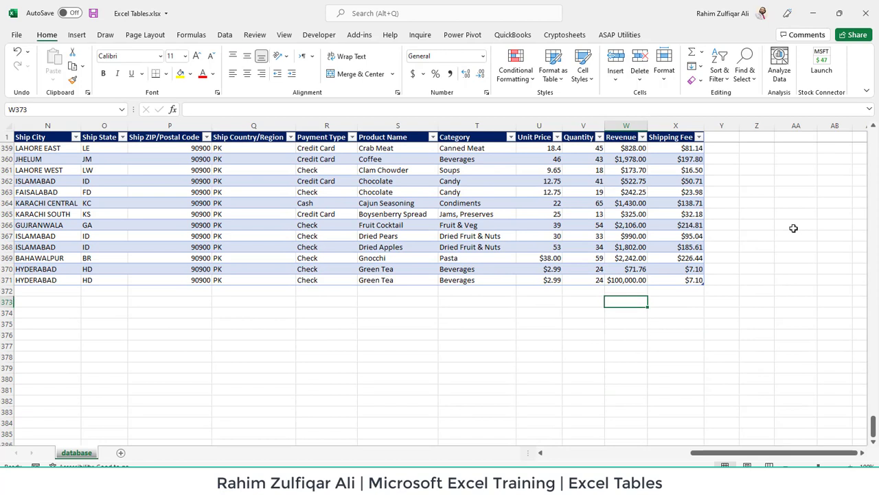
key("Up")
key("Up")
key("Up")
key("Down")
key("Down")
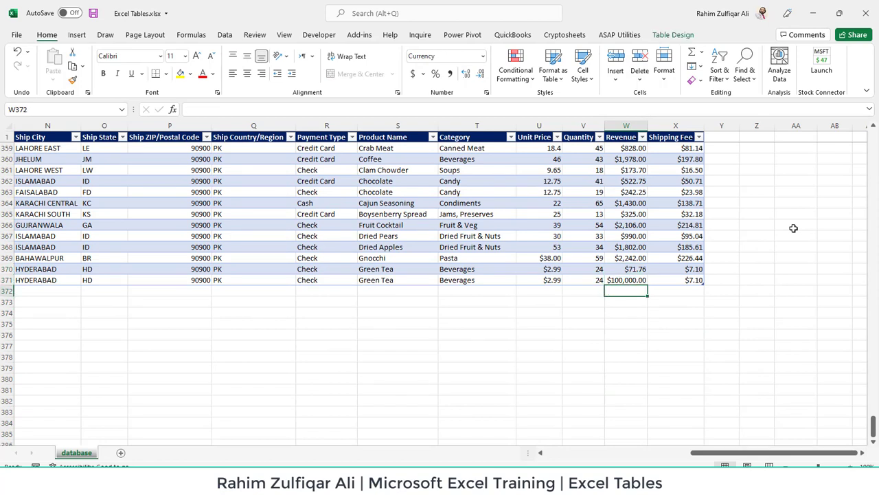
key("Up")
key("Up")
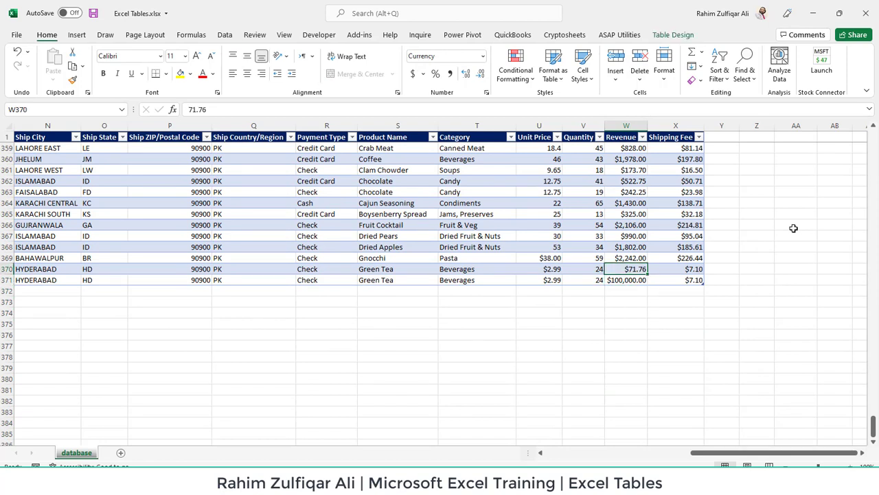
Clear the SalesDatabase revenue sum from cell AA4
key("ctrl+Up")
key("Down")
key("Right")
key("Right")
key("Right")
key("Right")
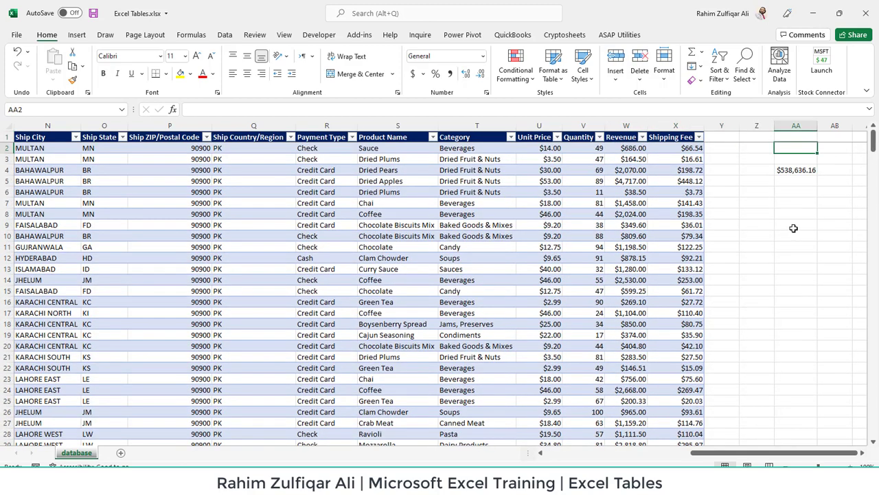
key("Down")
key("Down")
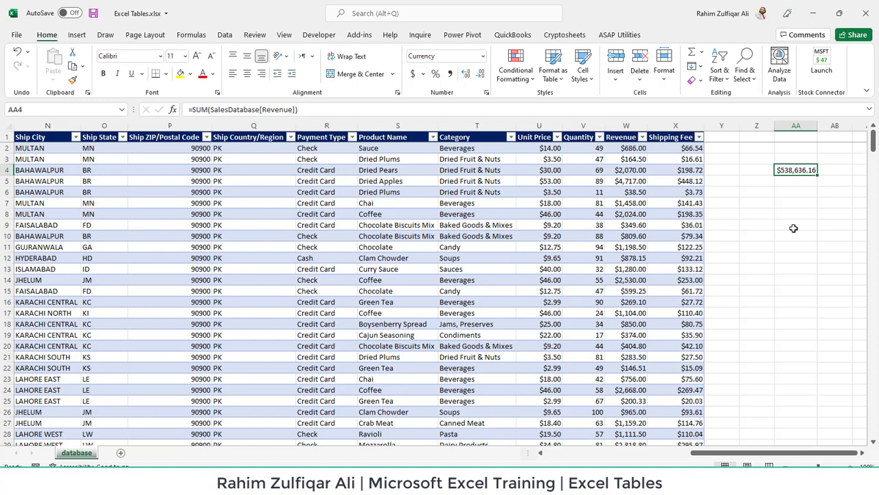
key("Delete")
Go back to the start of the table, show its design tools and select cell I5 in the Region column
key("Left")
key("Left")
key("Left")
key("Left")
key("Left")
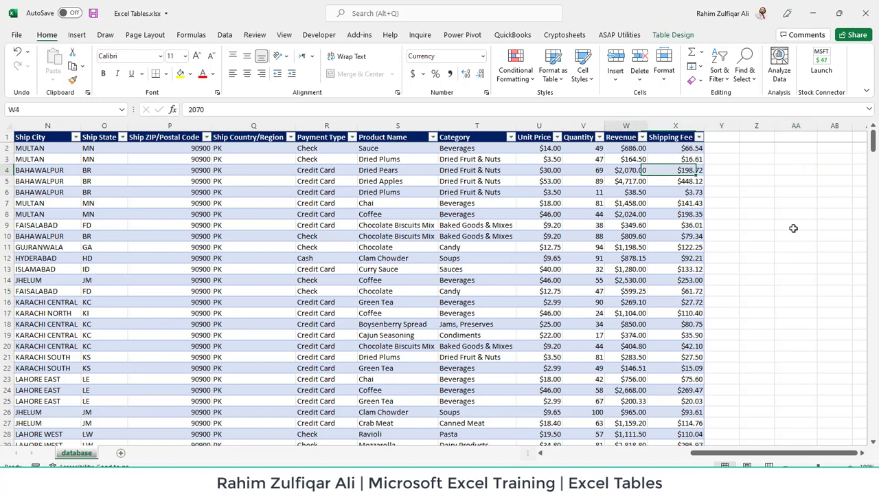
key("ctrl+Home")
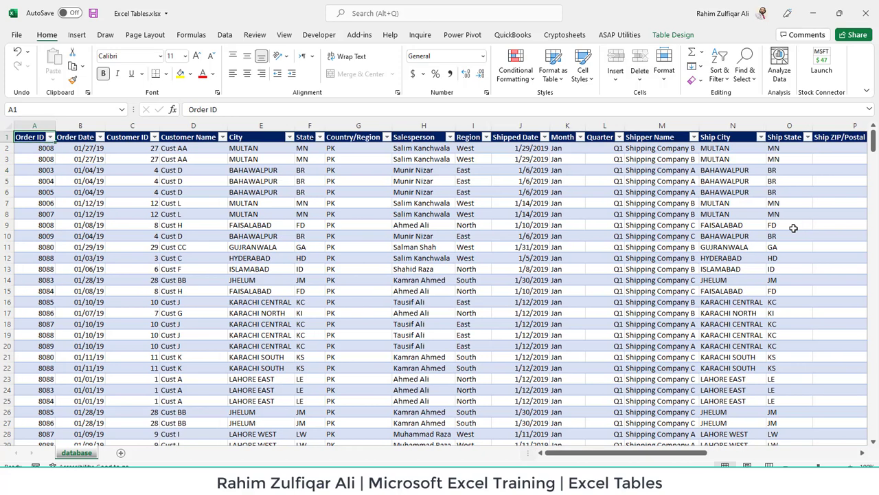
left_click(673, 35)
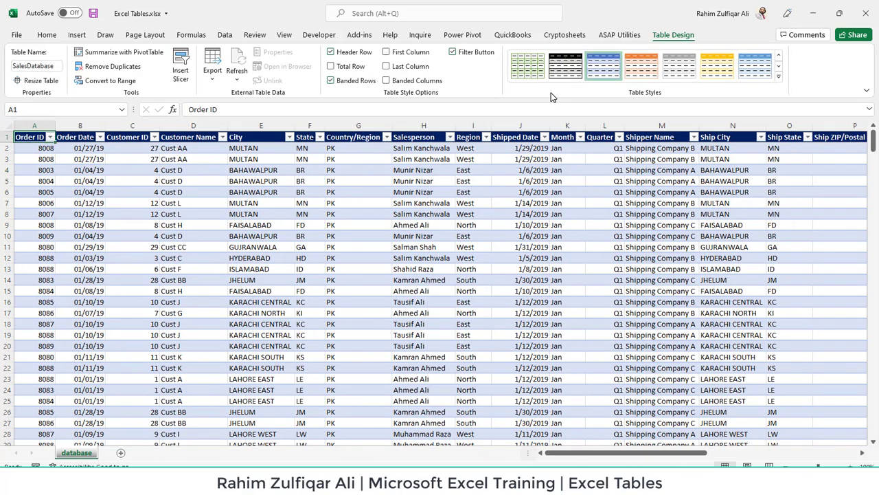
left_click(487, 181)
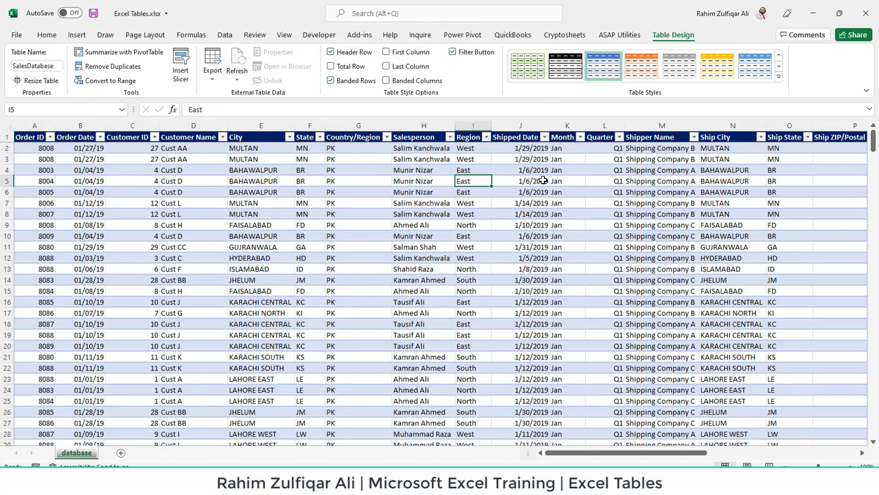